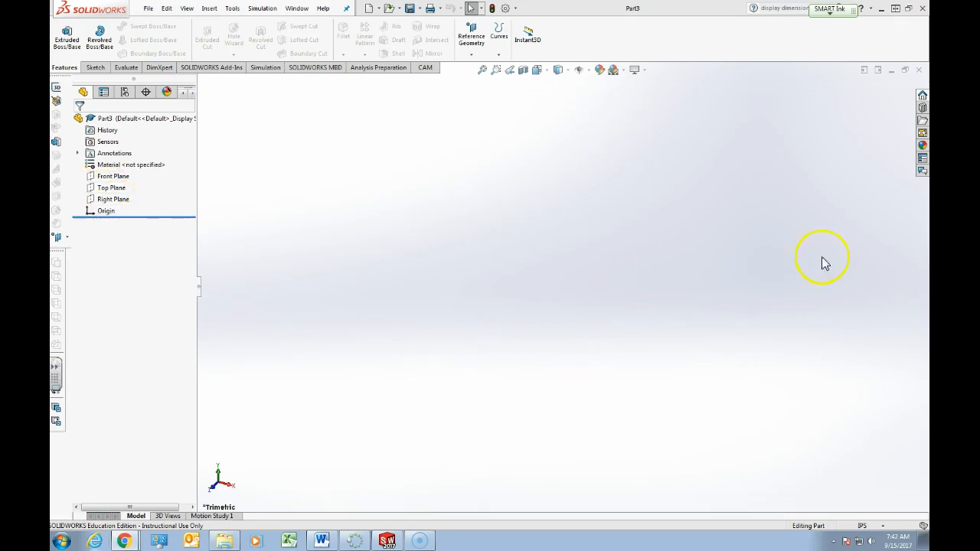
Sketch a center rectangle on the Top Plane, centred on the origin, about 2.76 in wide and 2.03 in high
mouse_move(928, 50)
mouse_down()
mouse_move(715, 90)
mouse_move(626, 59)
mouse_move(642, 32)
mouse_move(832, 39)
mouse_move(928, 32)
mouse_up()
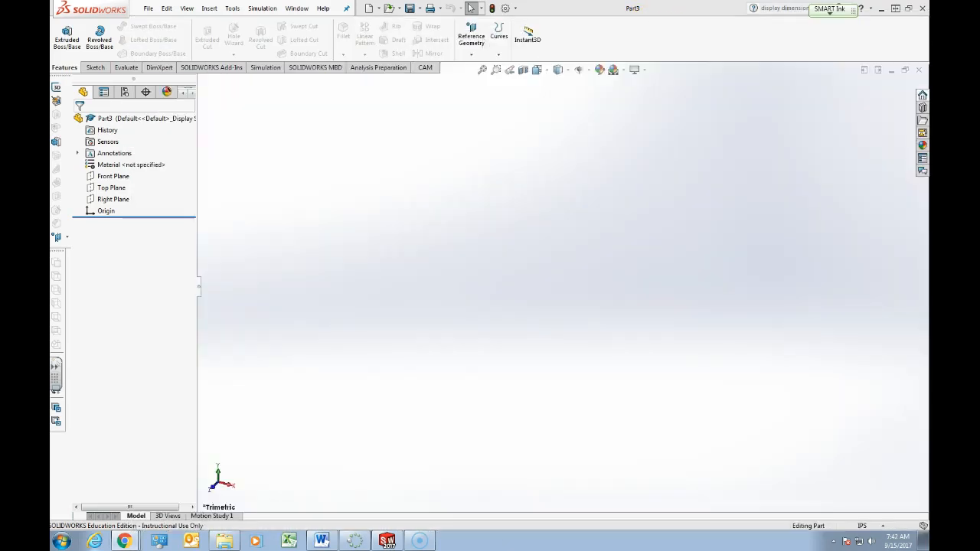
click(111, 189)
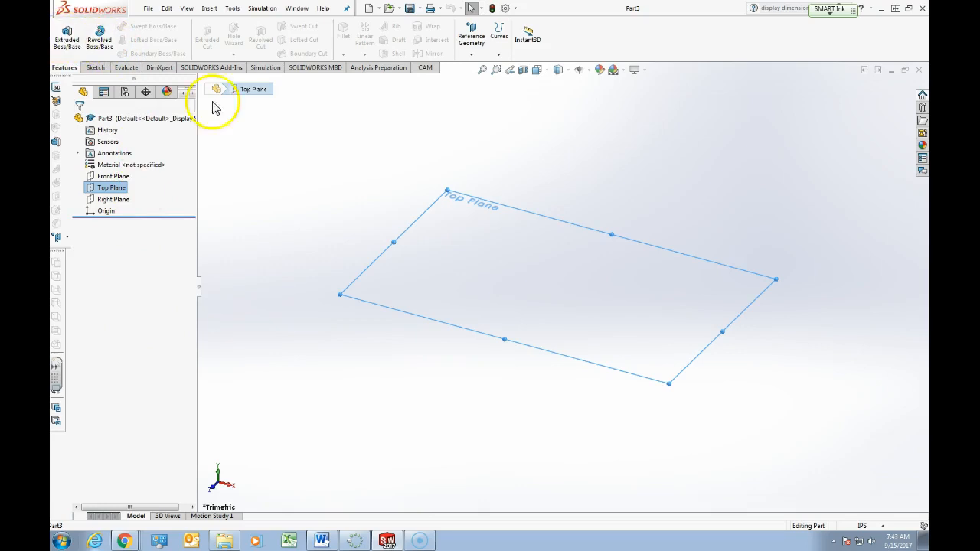
click(67, 36)
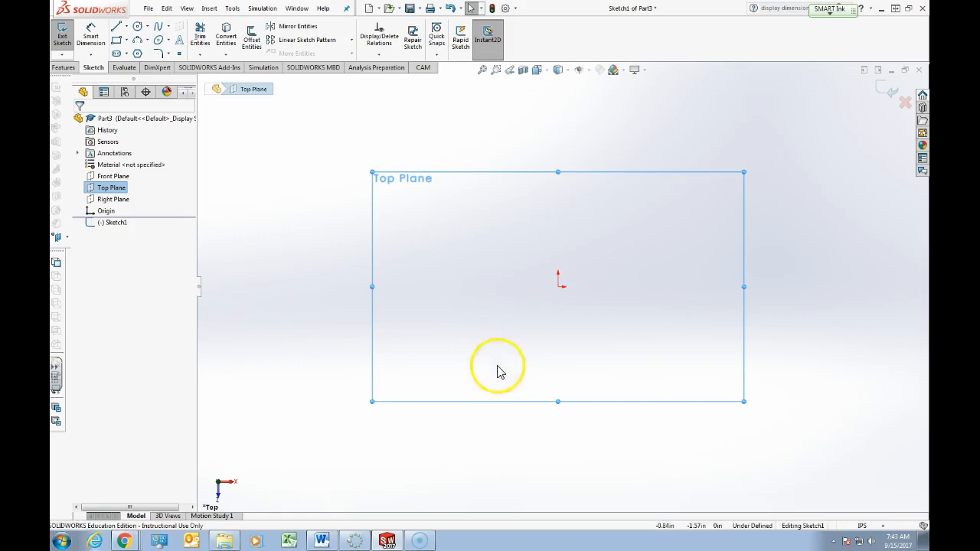
click(126, 40)
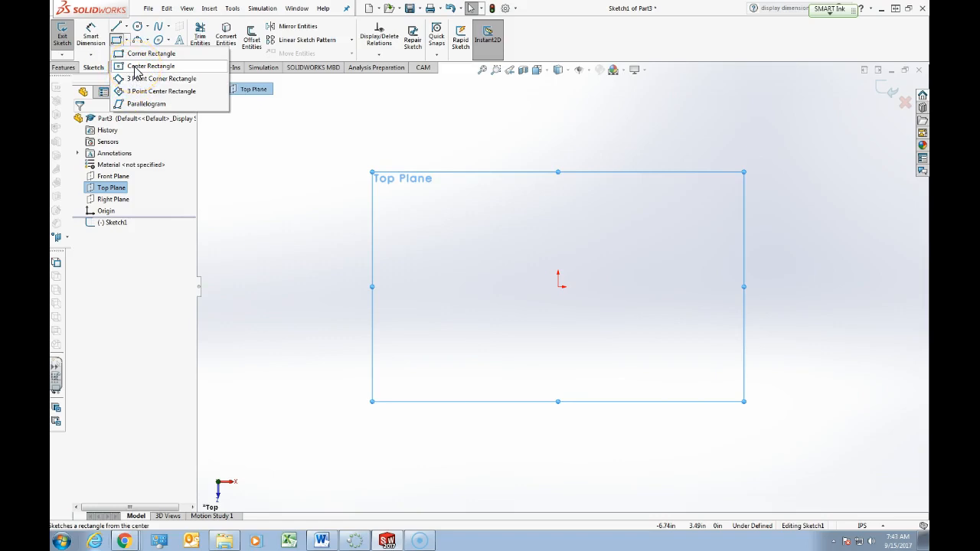
click(137, 67)
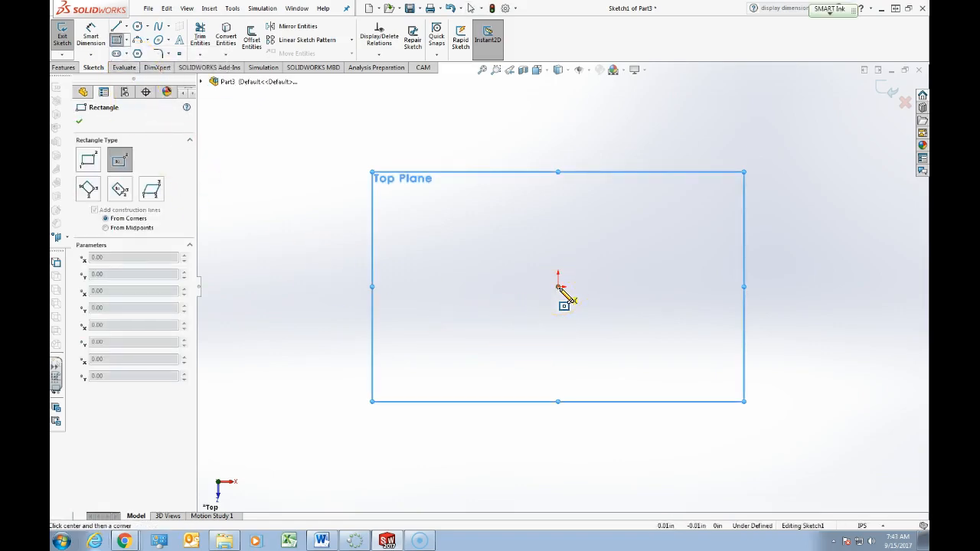
mouse_move(558, 286)
mouse_down()
mouse_move(580, 310)
mouse_move(622, 333)
mouse_move(628, 325)
mouse_move(634, 340)
mouse_up()
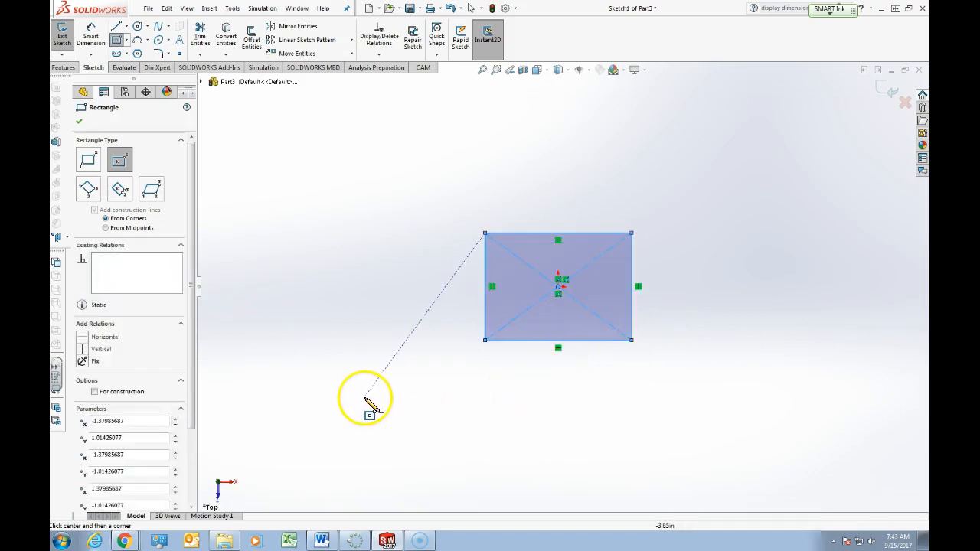
Dimension the rectangle's height between its two horizontal edges and set it to 2 in
click(91, 34)
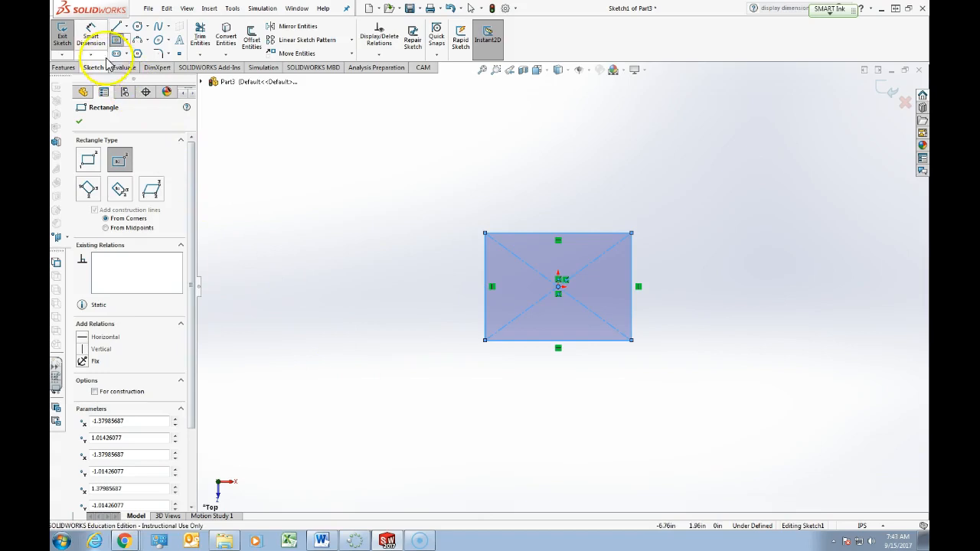
click(521, 233)
click(546, 340)
click(368, 320)
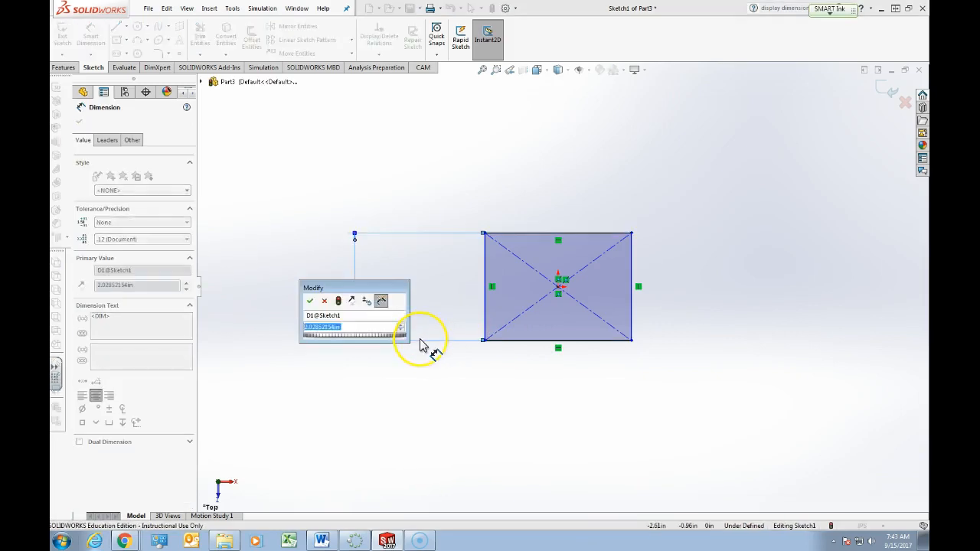
text(2)
key(Return)
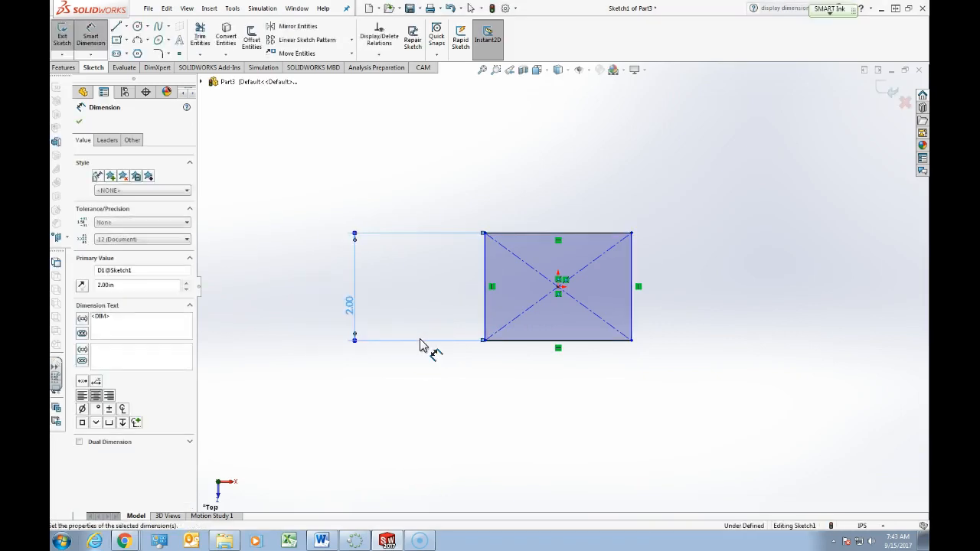
Dimension the rectangle's width between its two vertical edges as 2 in and finish dimensioning
click(486, 323)
click(630, 314)
click(561, 180)
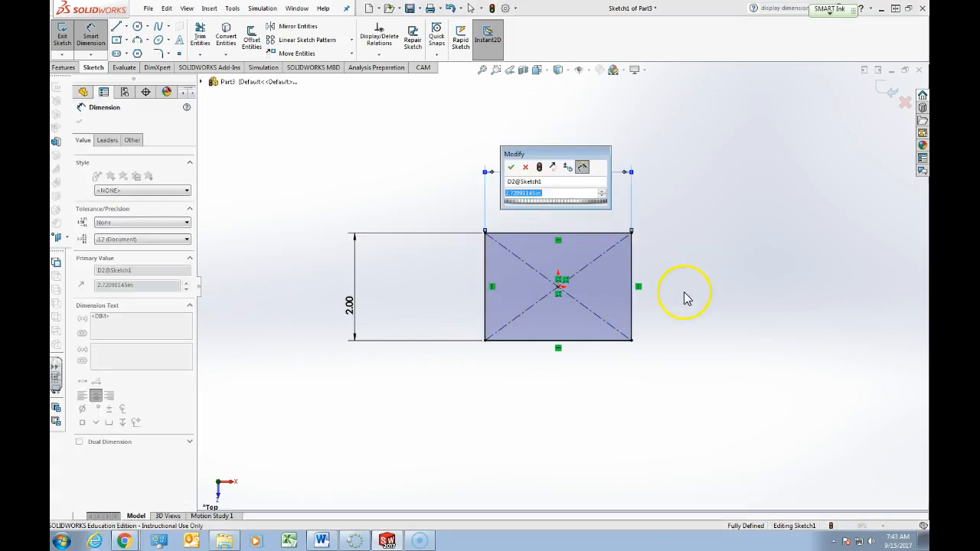
text(2)
key(Return)
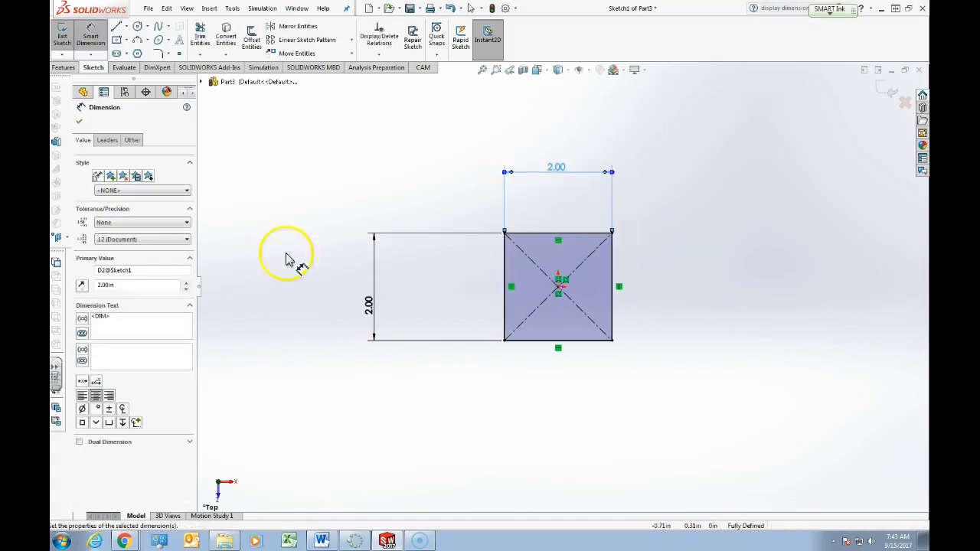
click(79, 122)
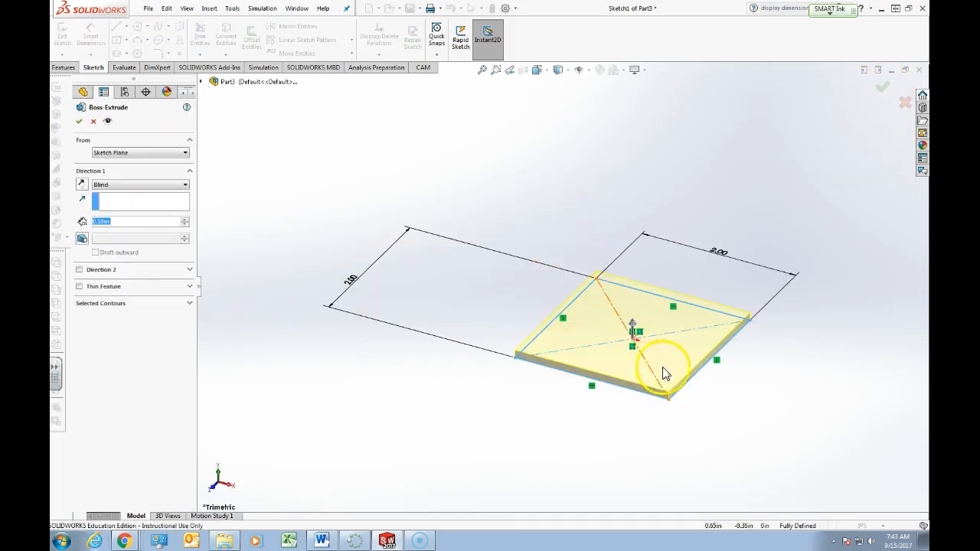
Check the block's height in the Trojan Block drawing in the browser and extrude the square 0.75 in as a blind boss
drag(929, 77, 451, 16)
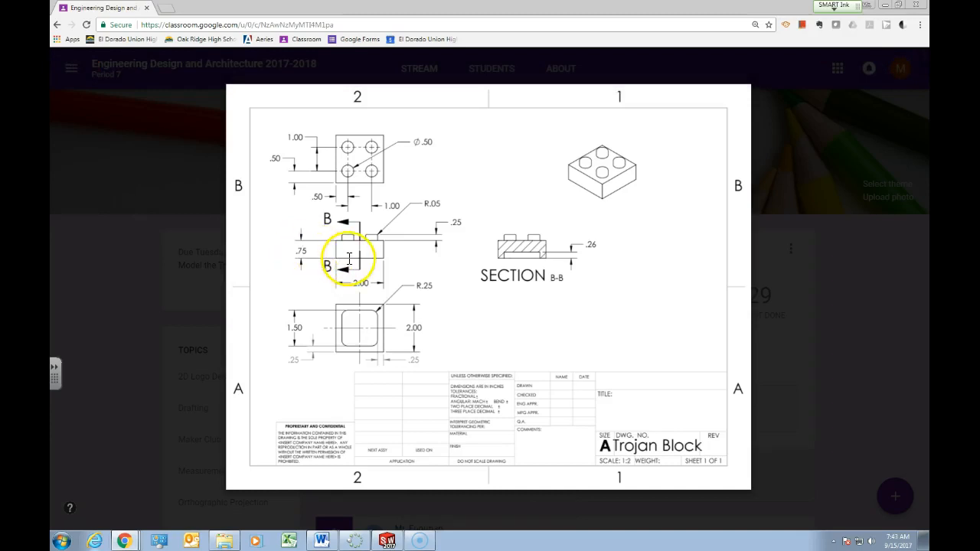
drag(233, 16, 796, 77)
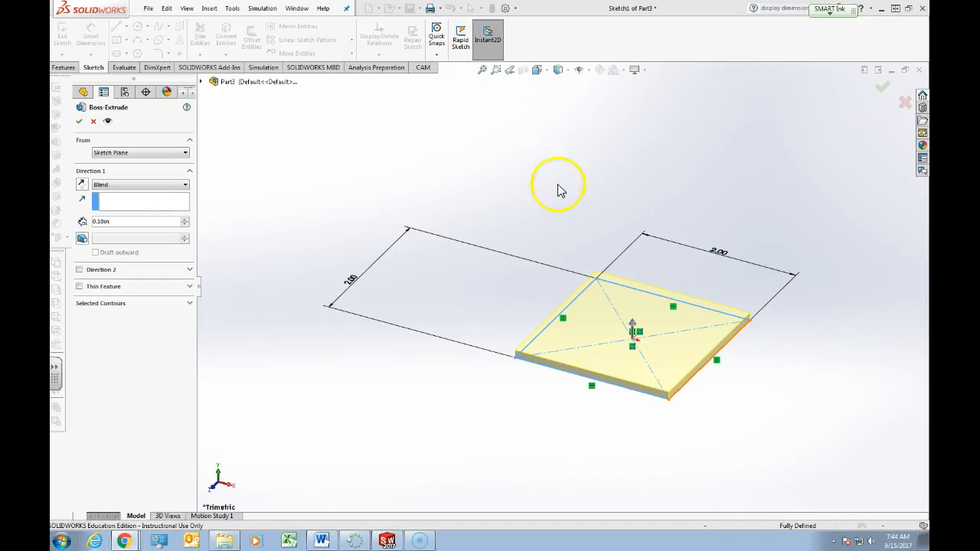
double_click(122, 222)
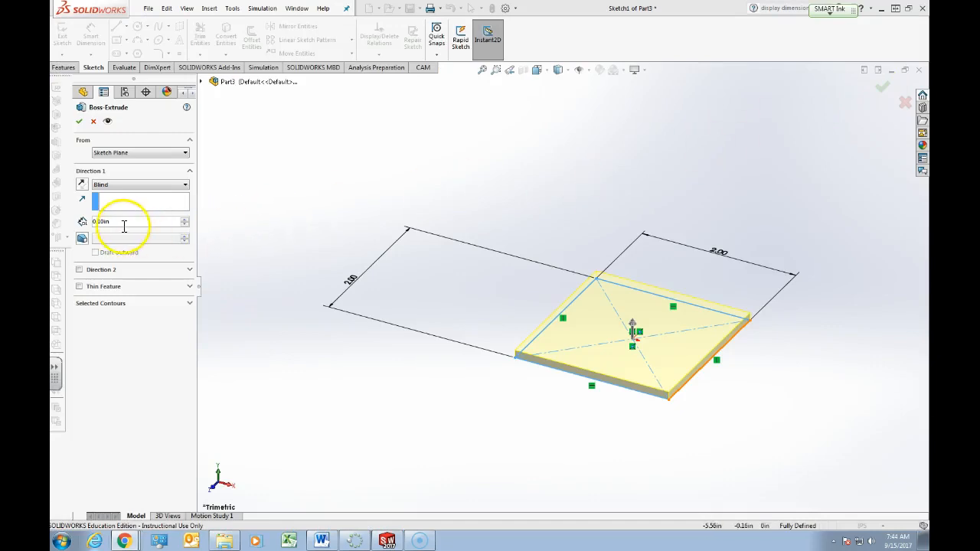
text(.750)
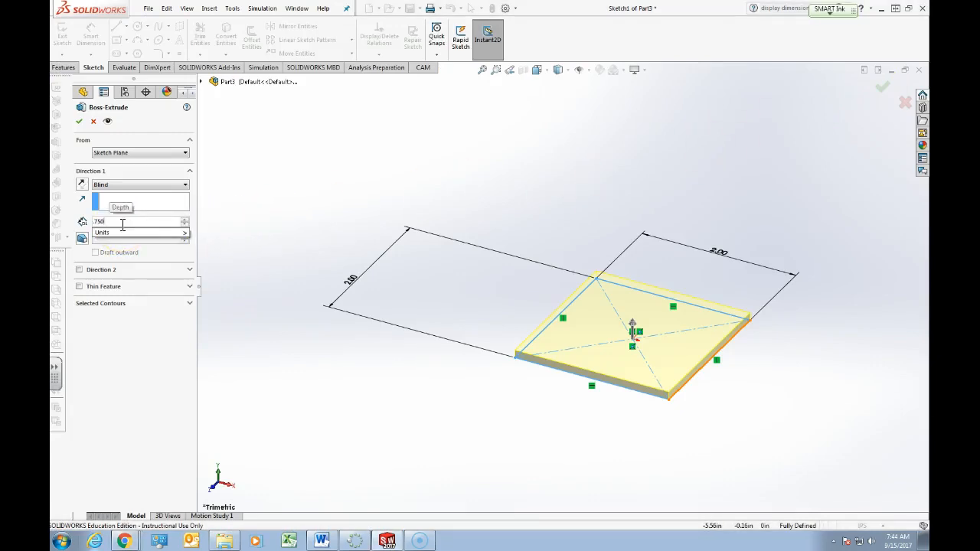
key(Return)
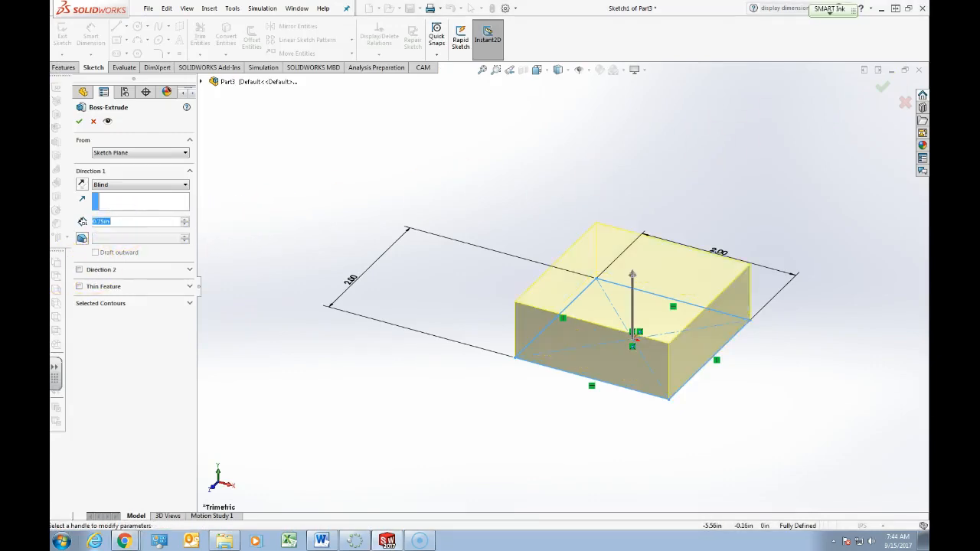
click(80, 121)
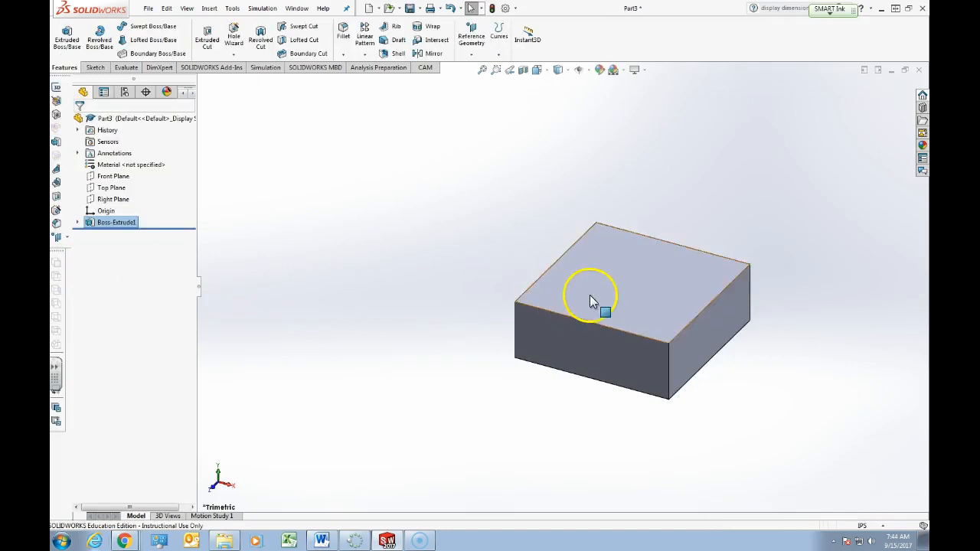
Start a new sketch on the top face of the extruded block
middle_drag(498, 263, 522, 318)
middle_drag(667, 315, 596, 304)
middle_drag(671, 332, 671, 381)
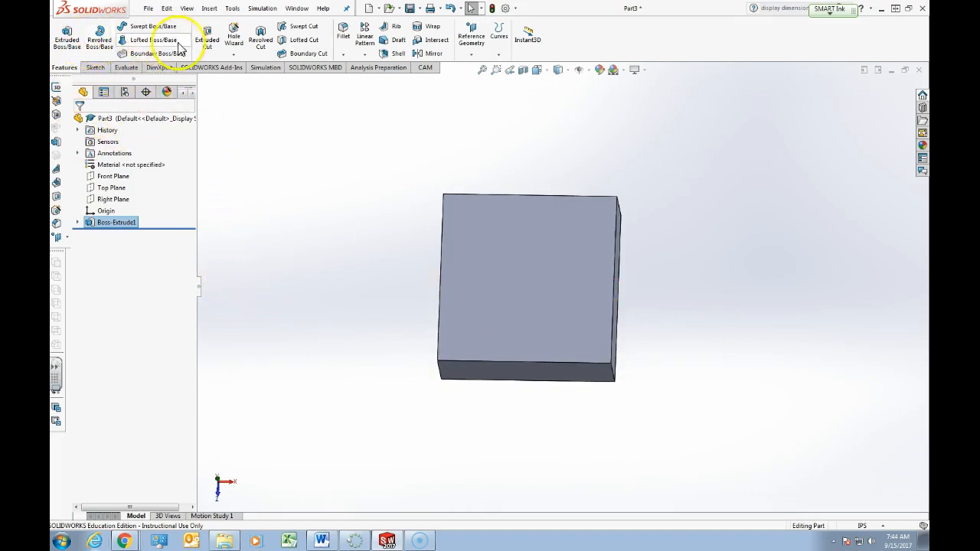
click(470, 243)
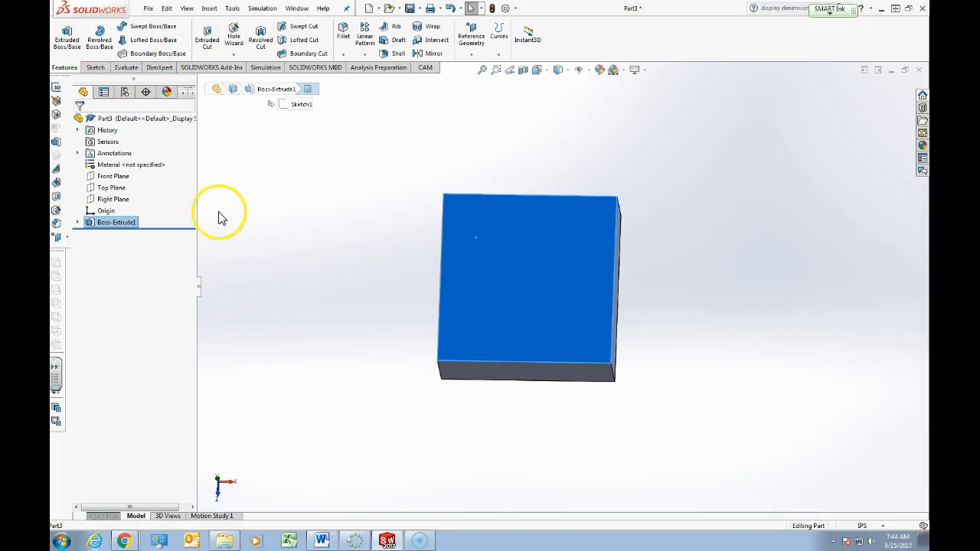
middle_drag(372, 324, 380, 278)
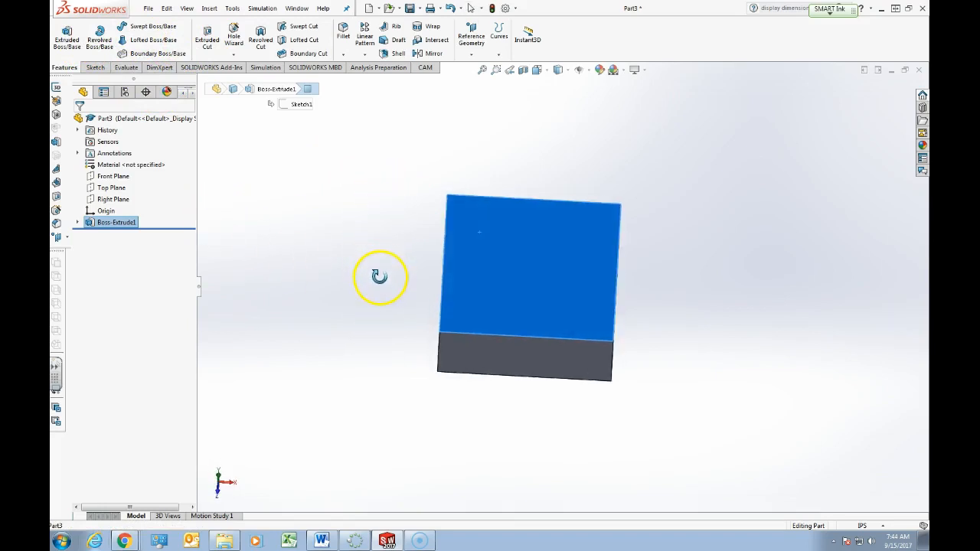
click(73, 45)
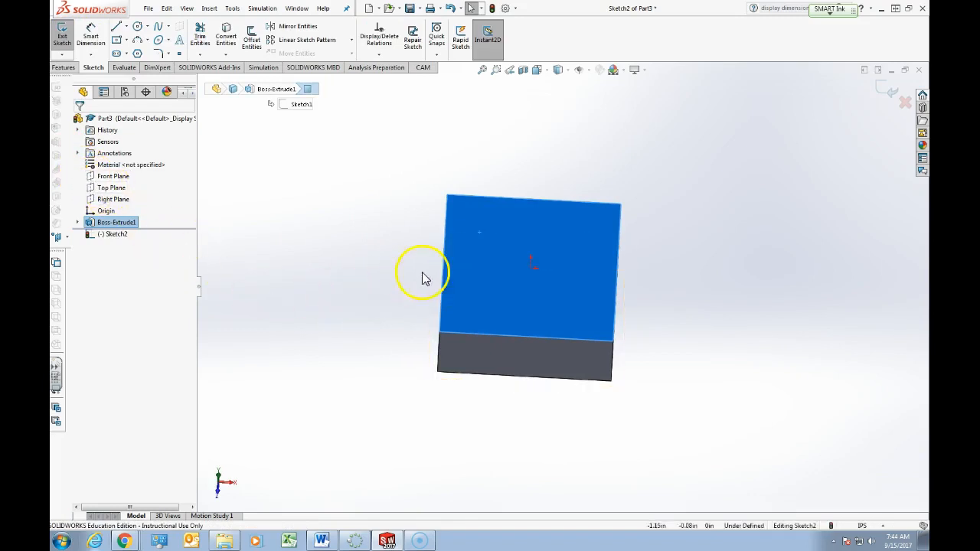
click(363, 201)
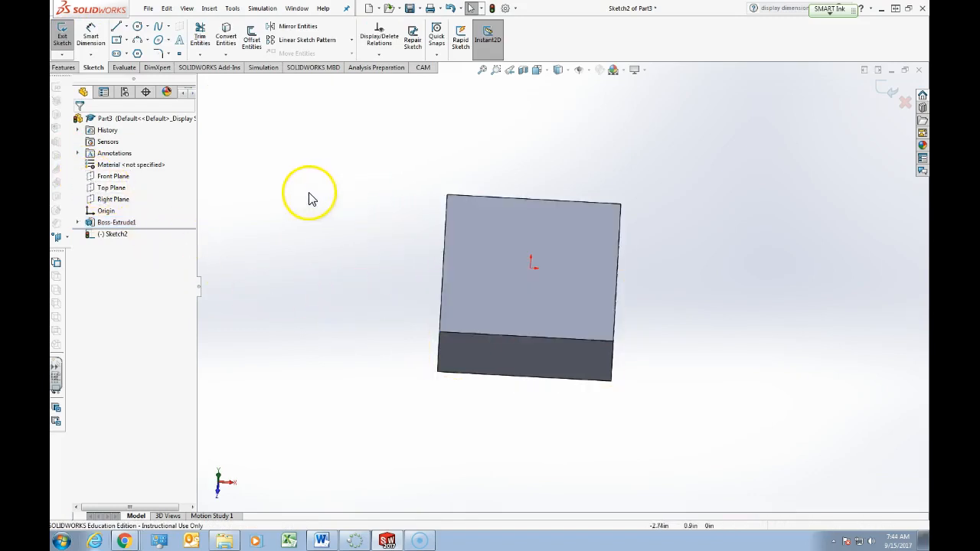
Sketch a circle with a radius of about 0.23 in near the front-left corner of the top face
click(137, 26)
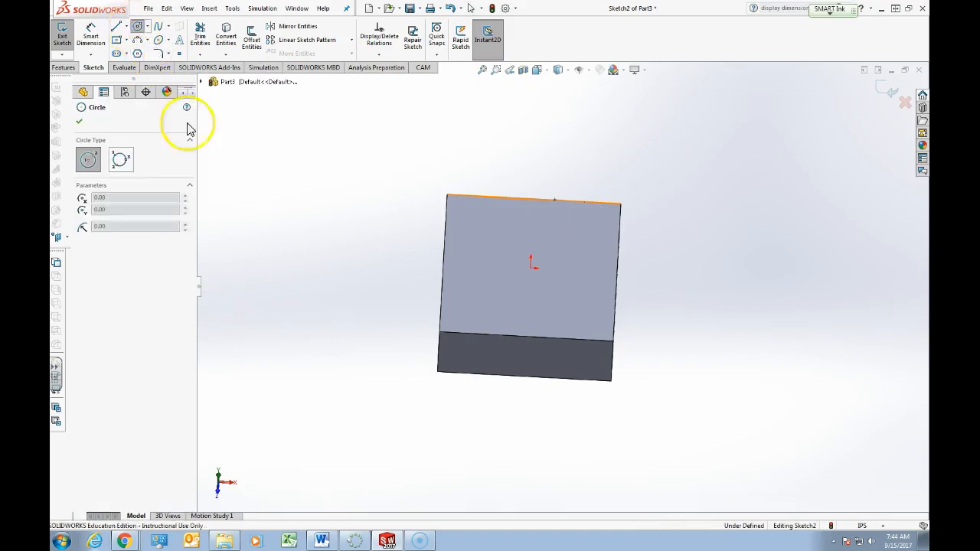
click(470, 303)
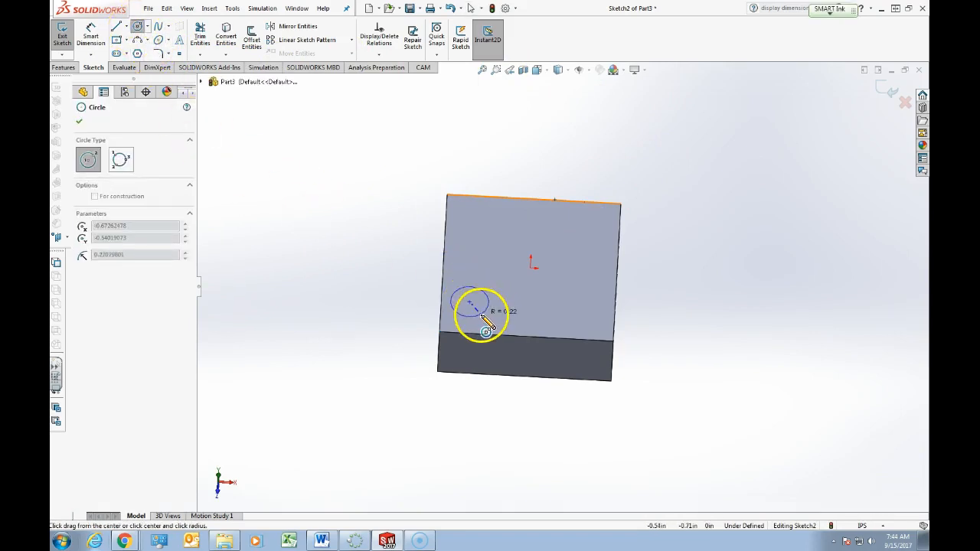
click(482, 314)
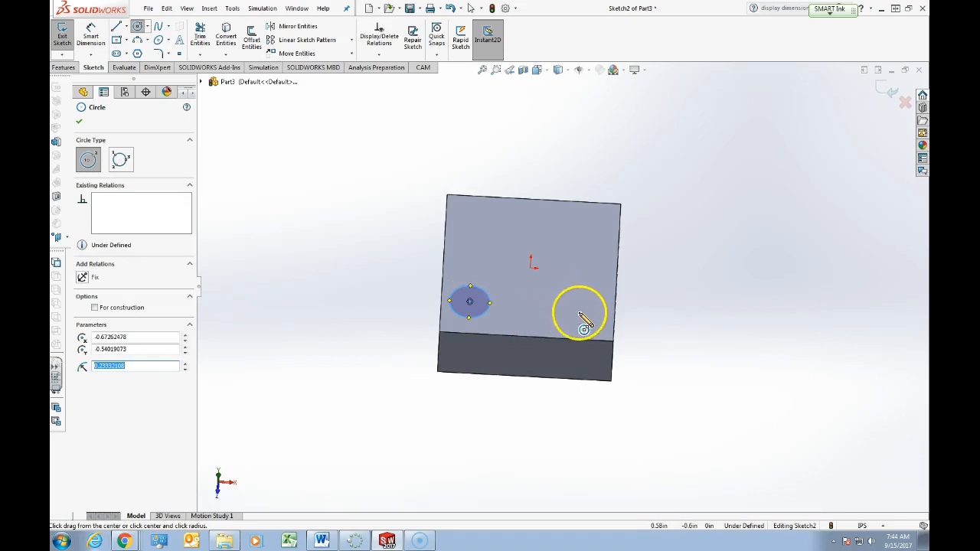
Sketch three more circles on the top face, one near each of the remaining corners
click(574, 305)
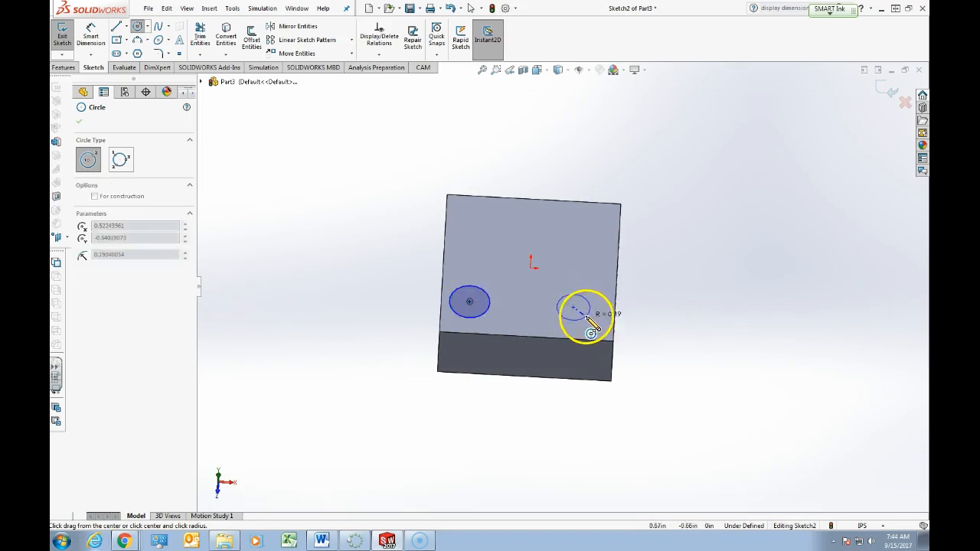
click(586, 315)
click(578, 229)
click(565, 228)
click(474, 222)
click(489, 224)
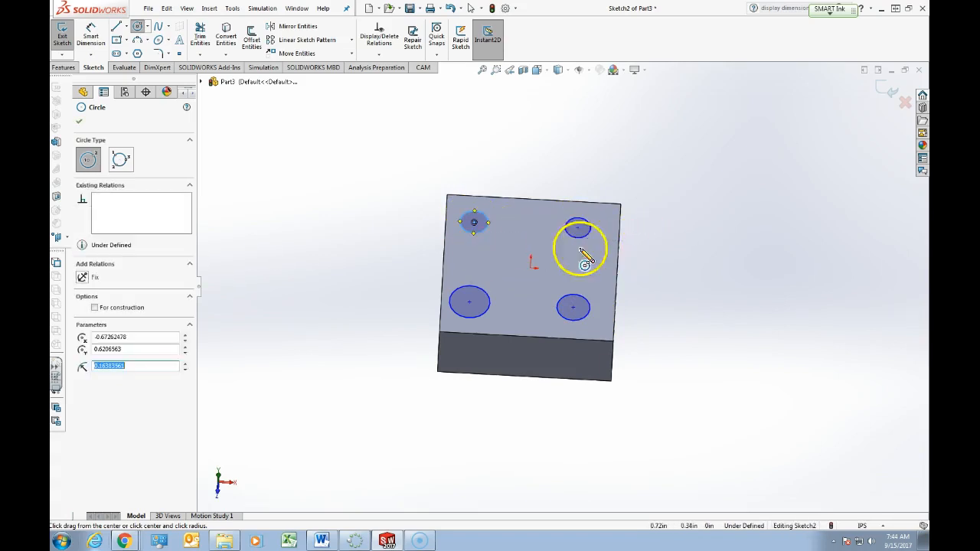
Delete the three extra circles from the sketch, keeping only the one near the front-left corner
key(Escape)
click(474, 231)
key(Delete)
click(582, 240)
key(Delete)
click(583, 300)
key(Delete)
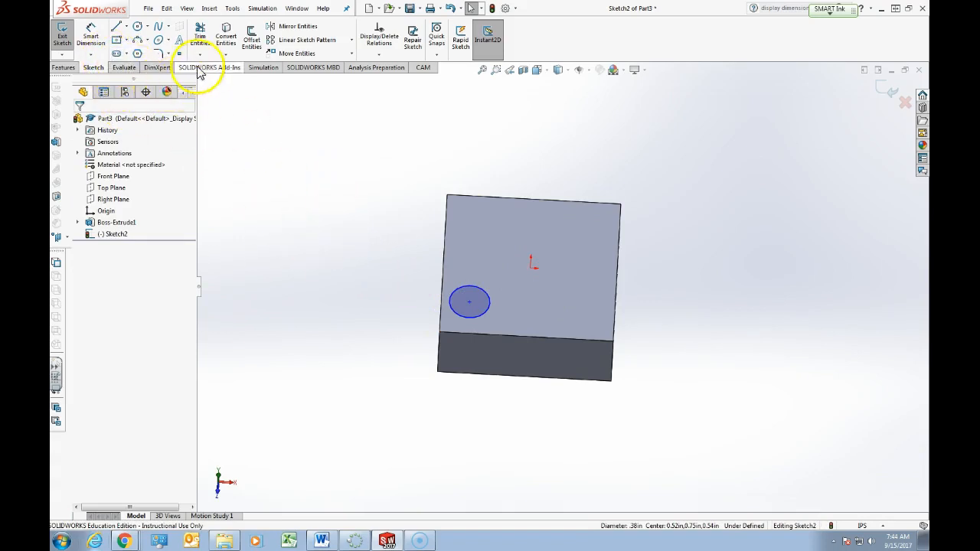
right_click(326, 316)
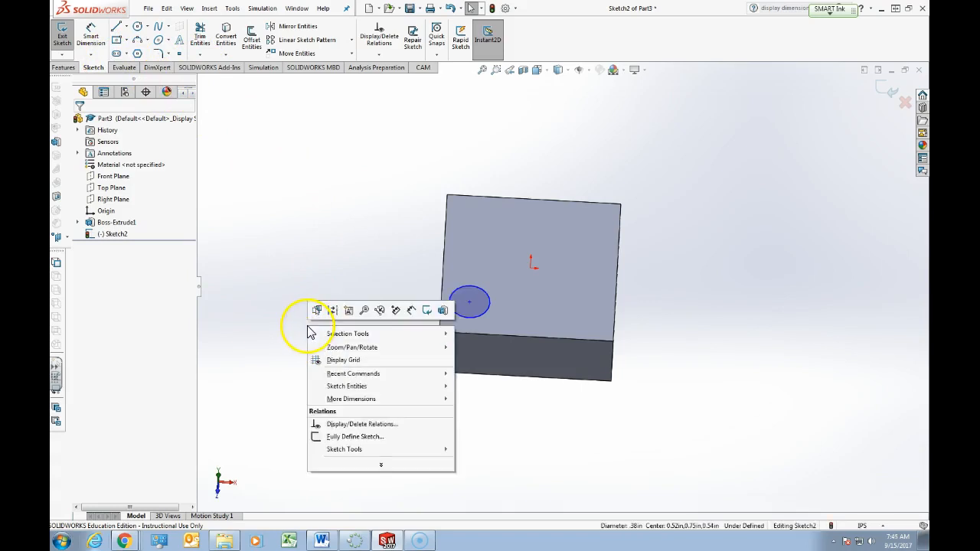
click(305, 273)
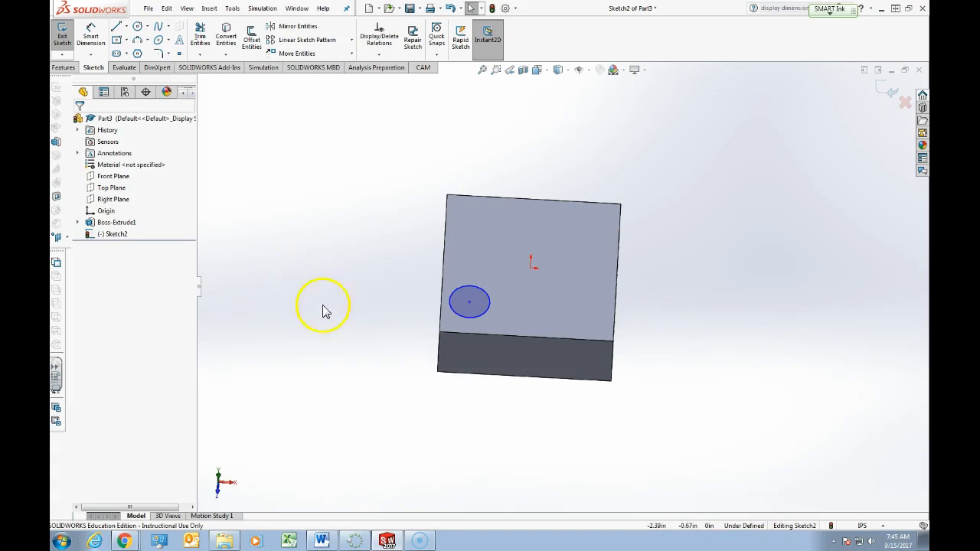
right_click(354, 341)
right_click(344, 357)
right_click(326, 360)
click(320, 357)
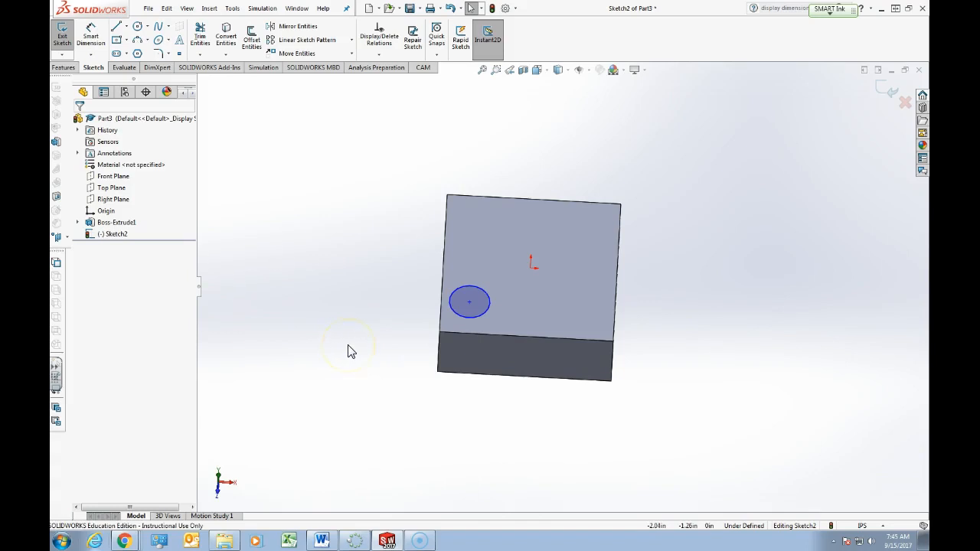
Dimension the circle's diameter at 0.5 in
right_drag(348, 343, 347, 334)
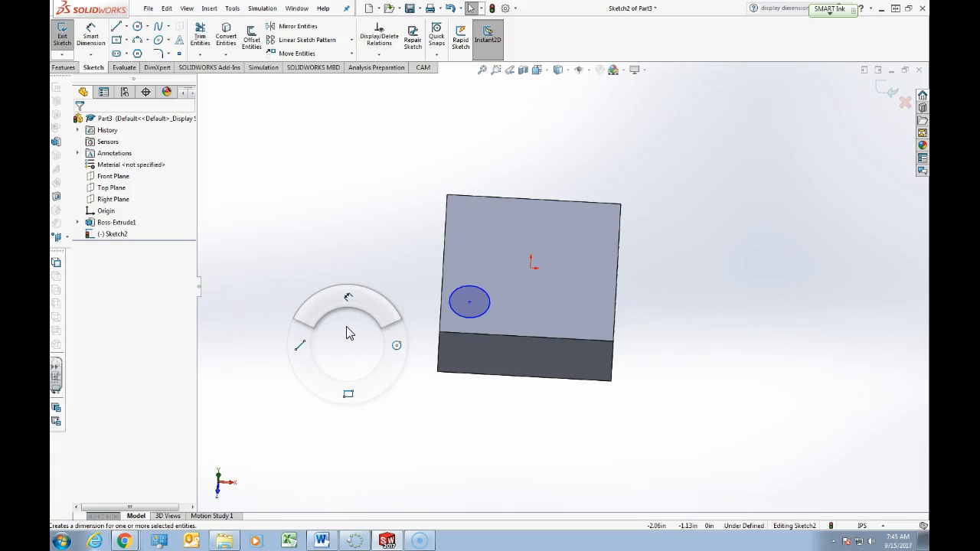
right_drag(348, 314, 348, 311)
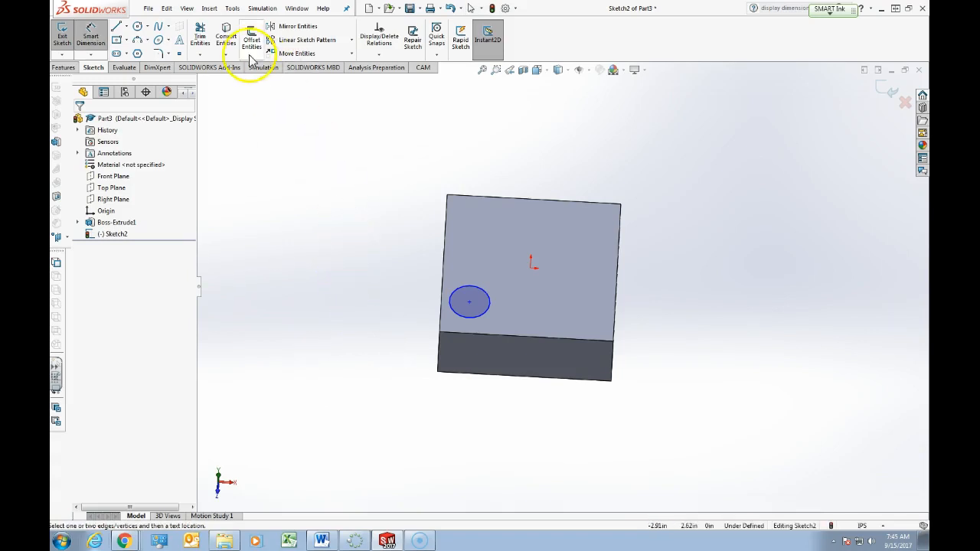
click(483, 289)
click(391, 260)
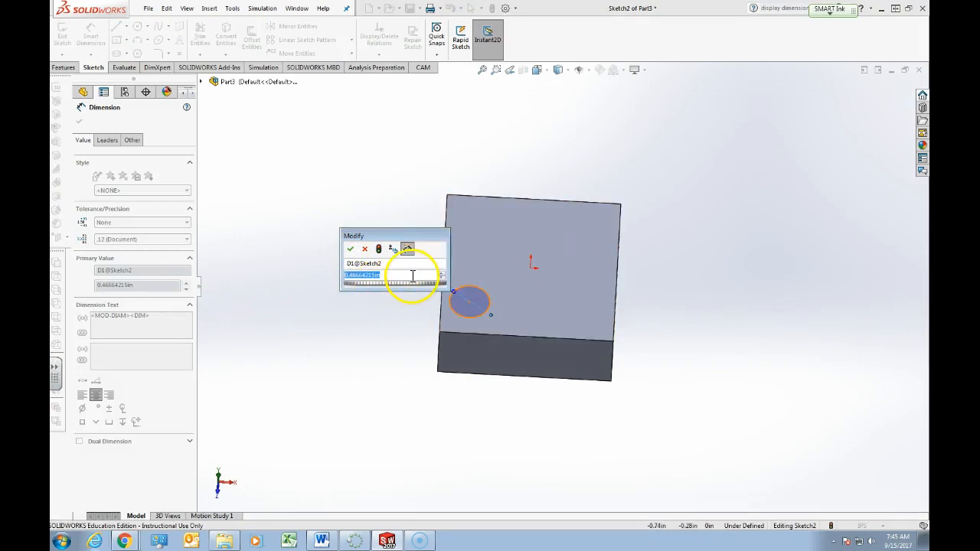
text(.5)
key(Return)
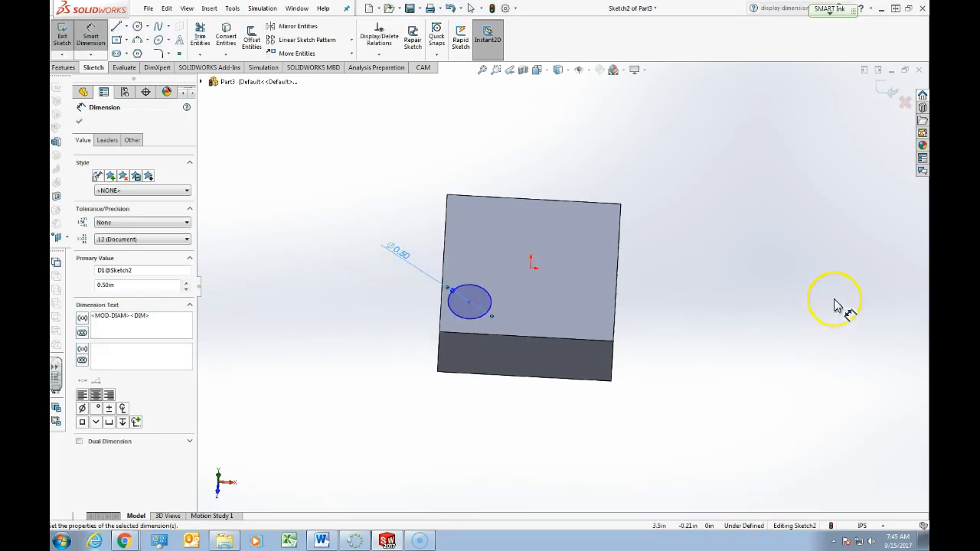
Check the Trojan Block drawing in Chrome and dimension the circle's center 0.5 in from the top face's front edge
mouse_move(927, 26)
mouse_down()
mouse_move(728, 43)
mouse_move(264, 50)
mouse_up()
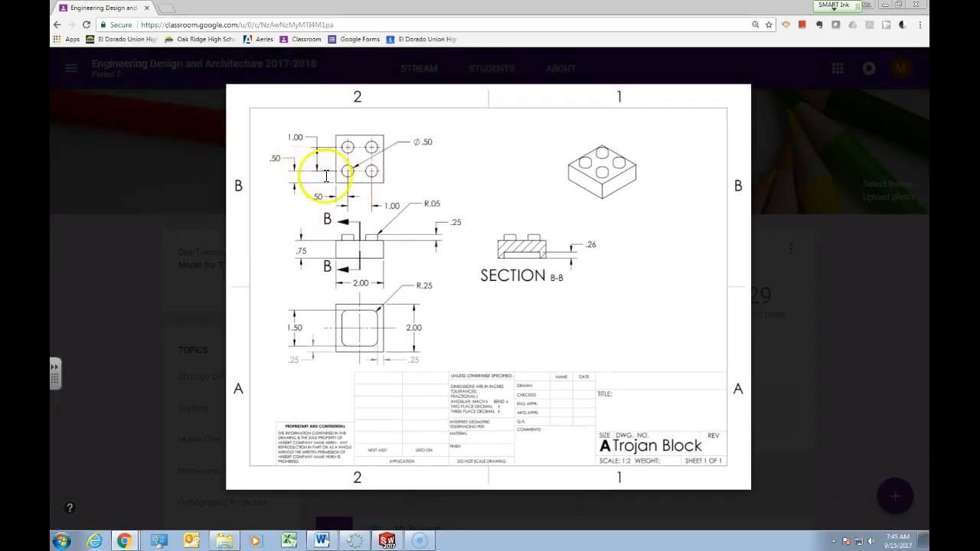
mouse_move(136, 11)
mouse_down()
mouse_move(379, 65)
mouse_move(836, 80)
mouse_move(928, 65)
mouse_up()
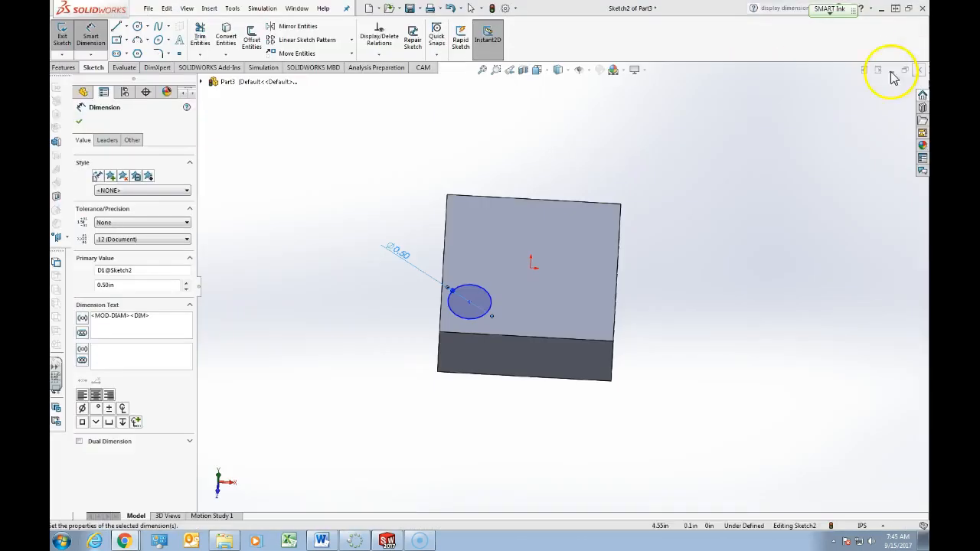
click(470, 304)
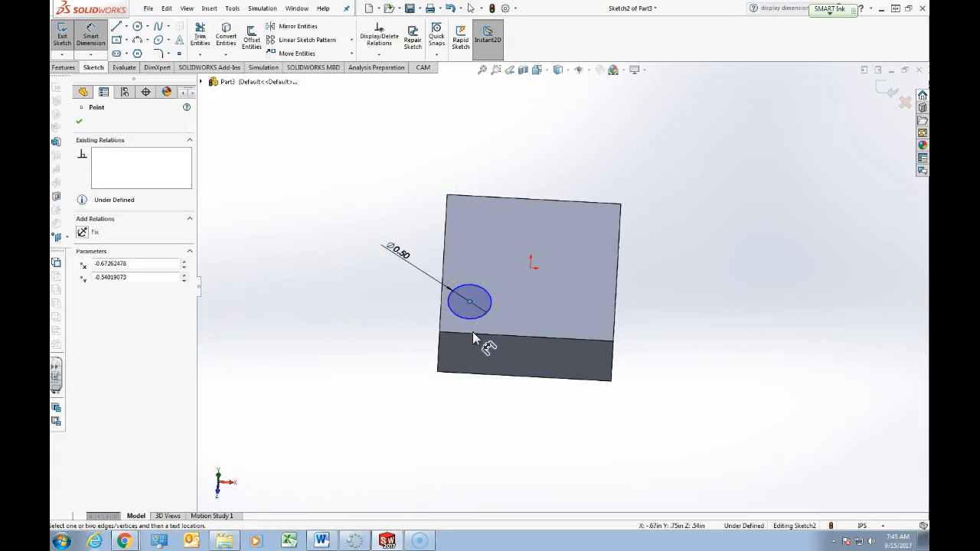
click(473, 338)
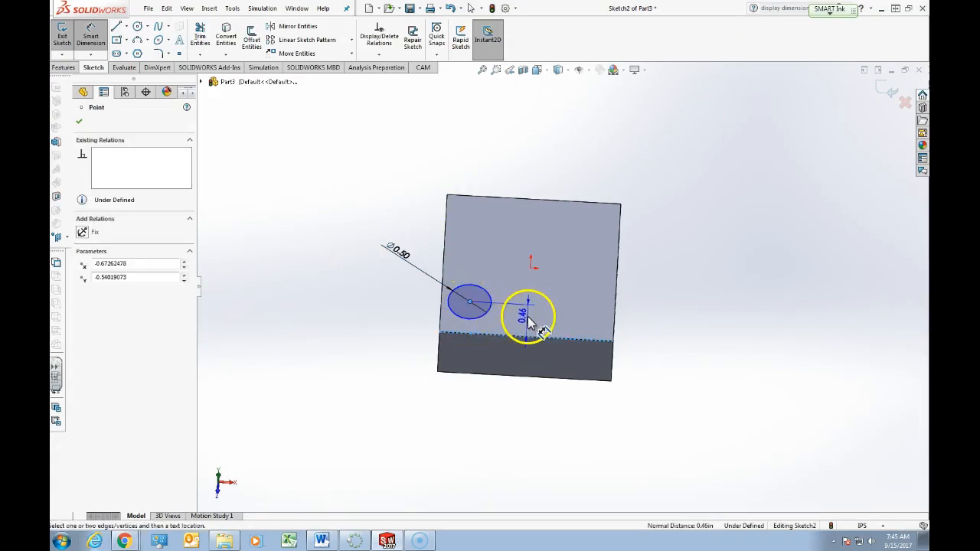
click(528, 318)
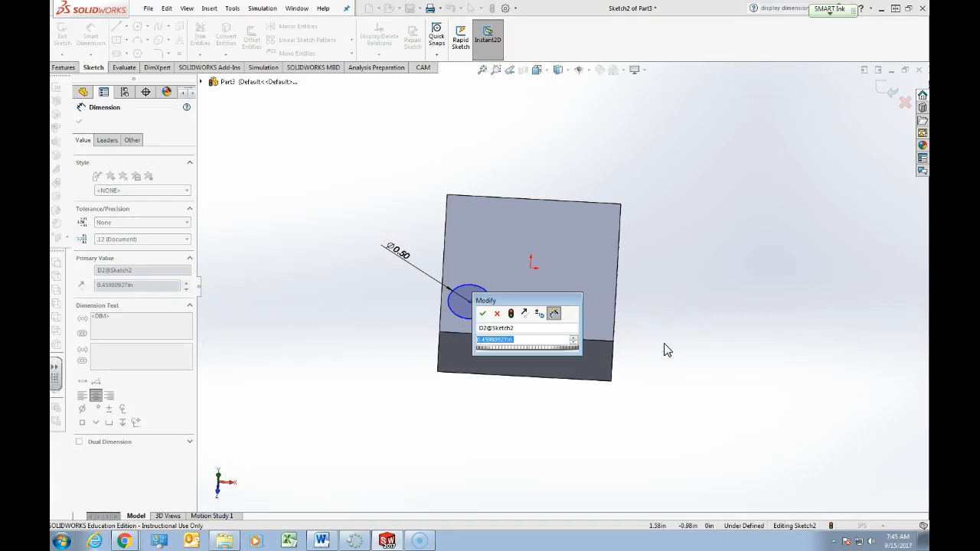
text(.5)
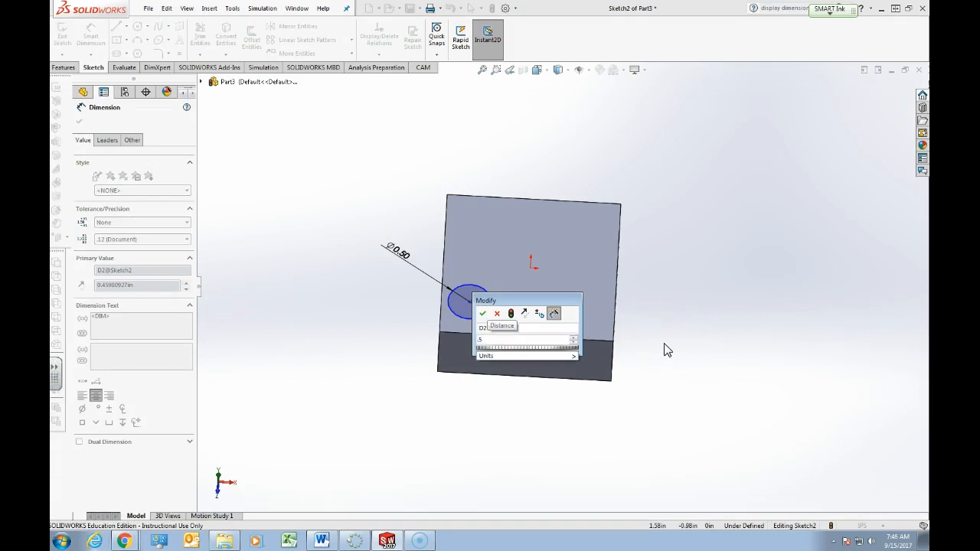
click(630, 345)
Dimension the circle's center 0.5 in from the left edge of the top face
click(472, 304)
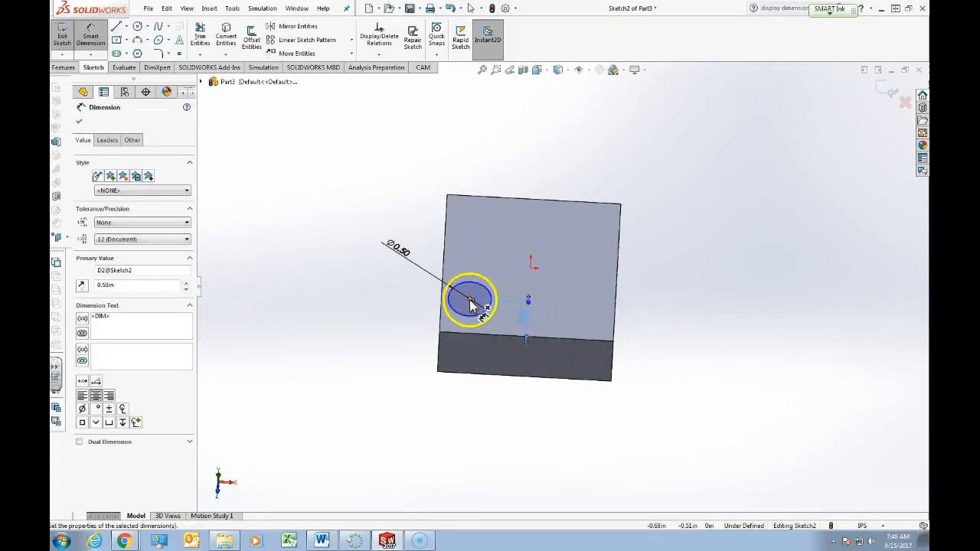
click(447, 310)
click(443, 312)
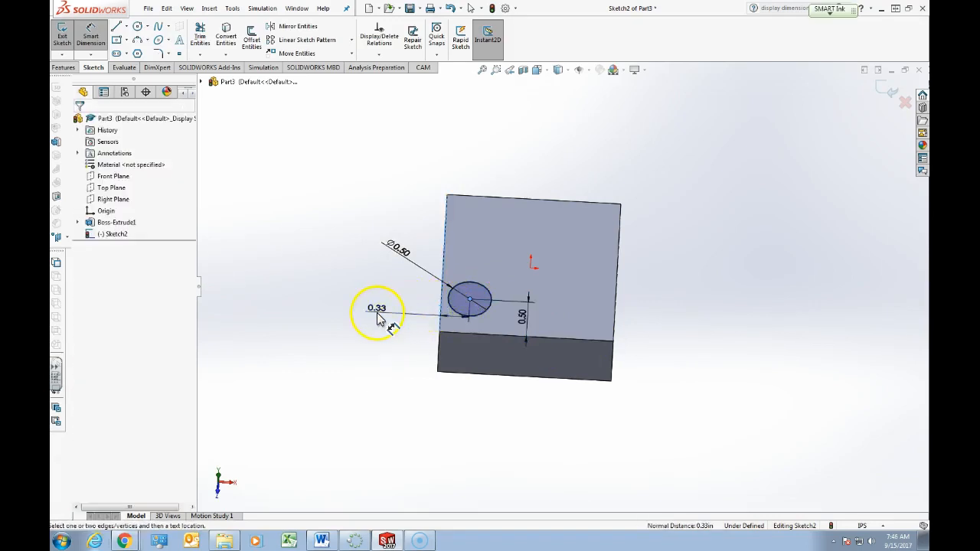
click(376, 312)
text(.5)
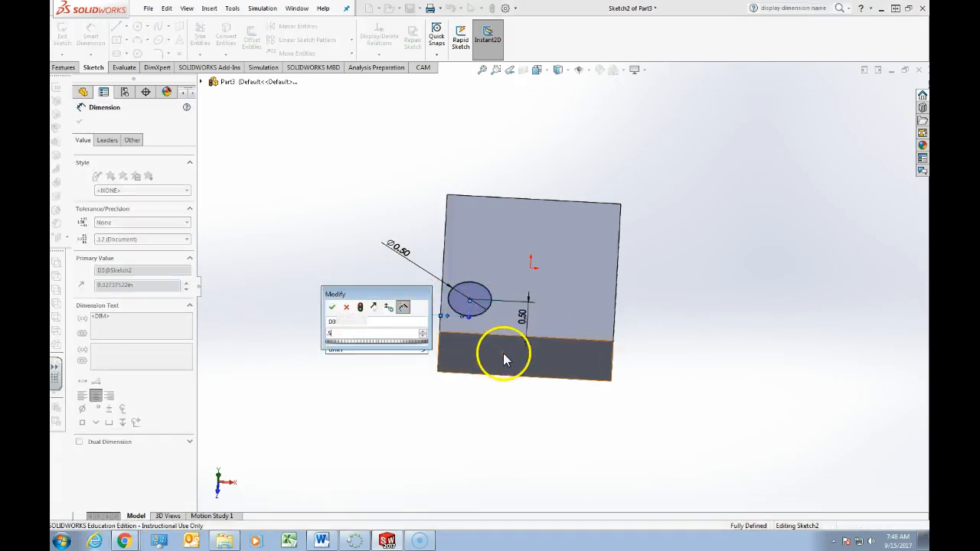
key(Return)
key(Escape)
Delete the circle's diameter dimension
click(417, 251)
click(399, 223)
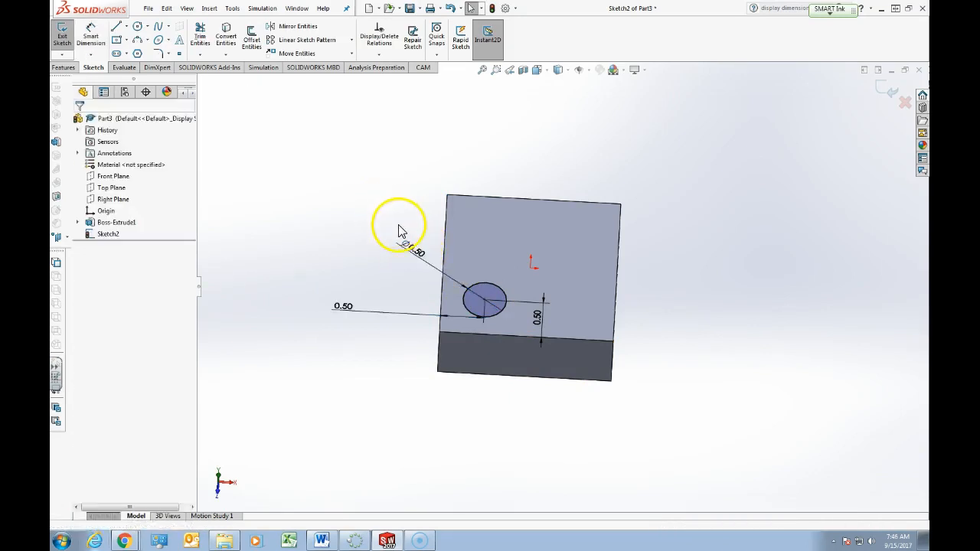
drag(417, 253, 417, 240)
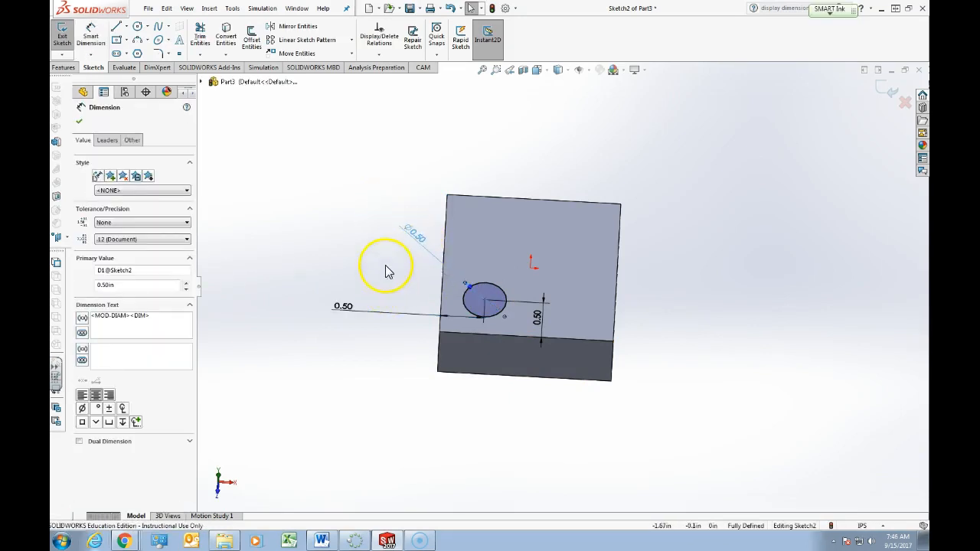
key(Delete)
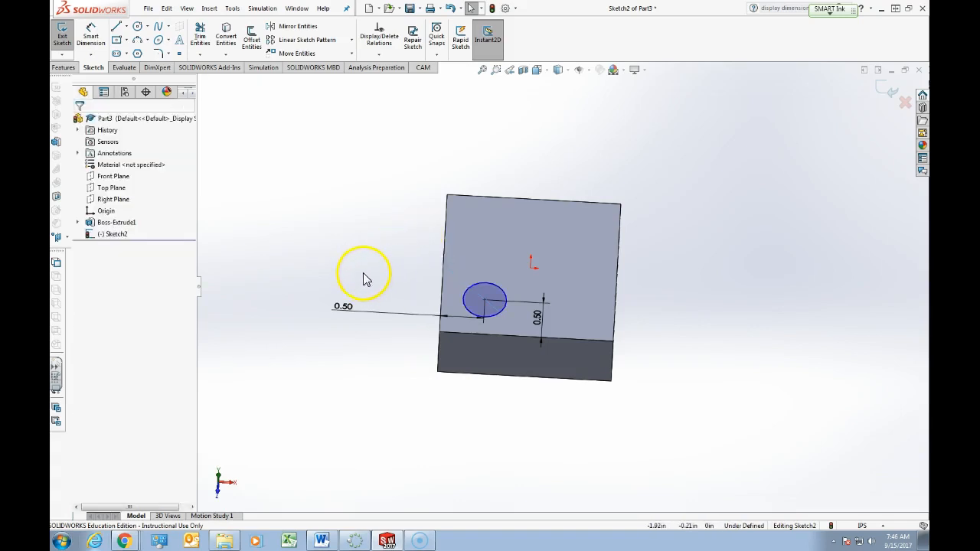
Dimension the circle's diameter again at 0.50 in, placing the text above the circle on the top face
right_drag(363, 275, 362, 249)
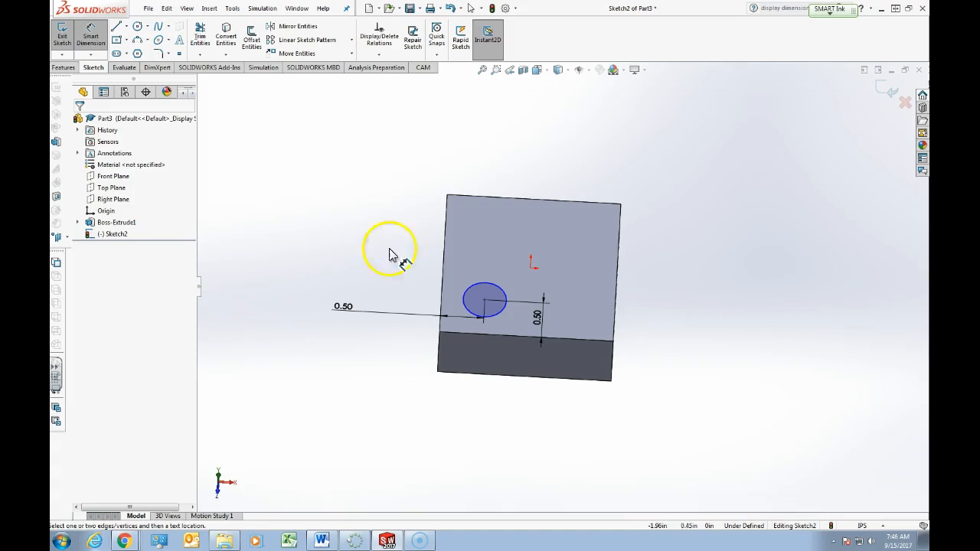
click(483, 289)
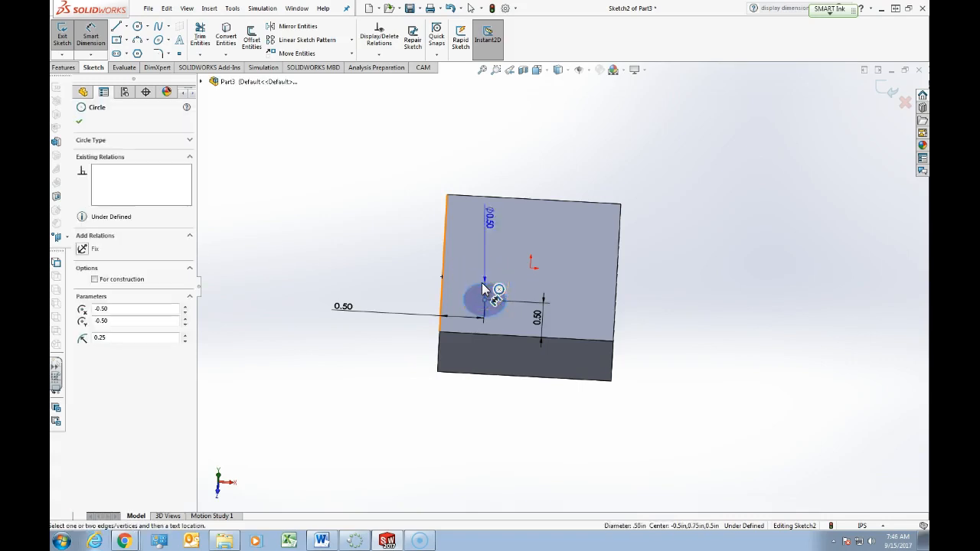
click(521, 246)
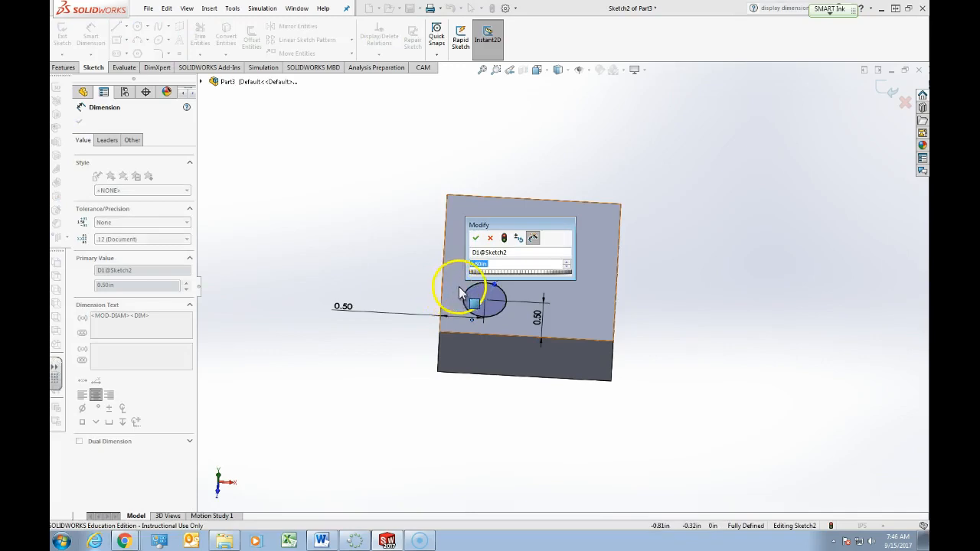
click(475, 240)
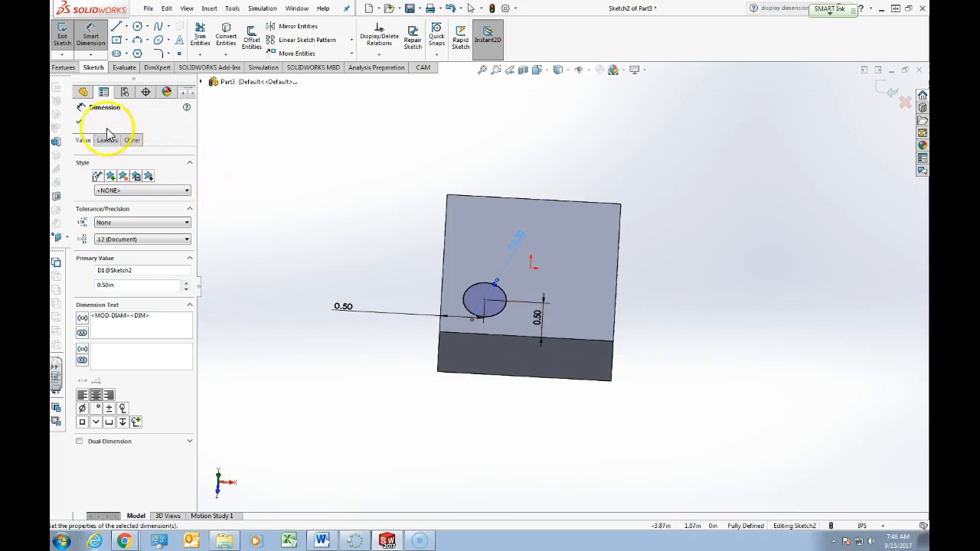
click(81, 122)
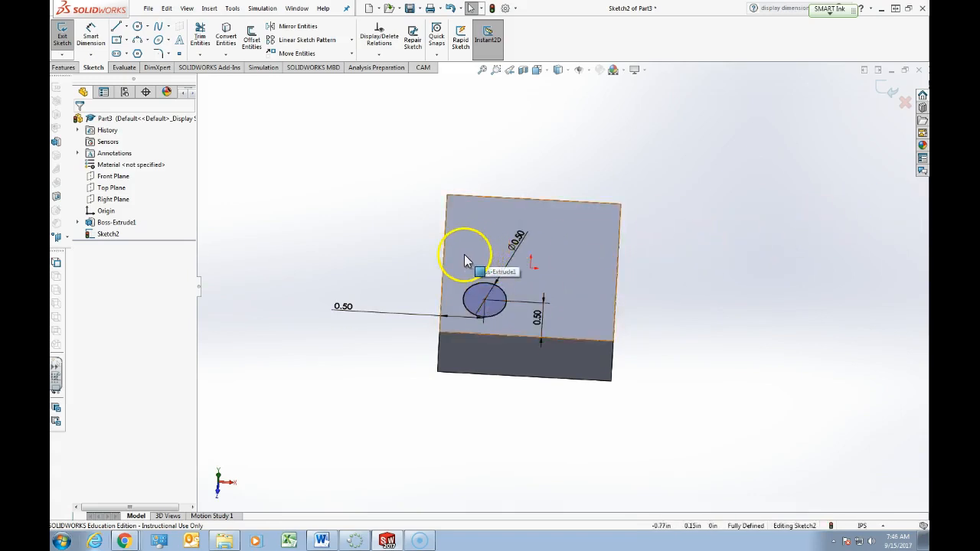
Finish the circle sketch and extrude it upward 0.25 in as a blind boss merged with the block
click(882, 91)
click(128, 222)
text(0.25)
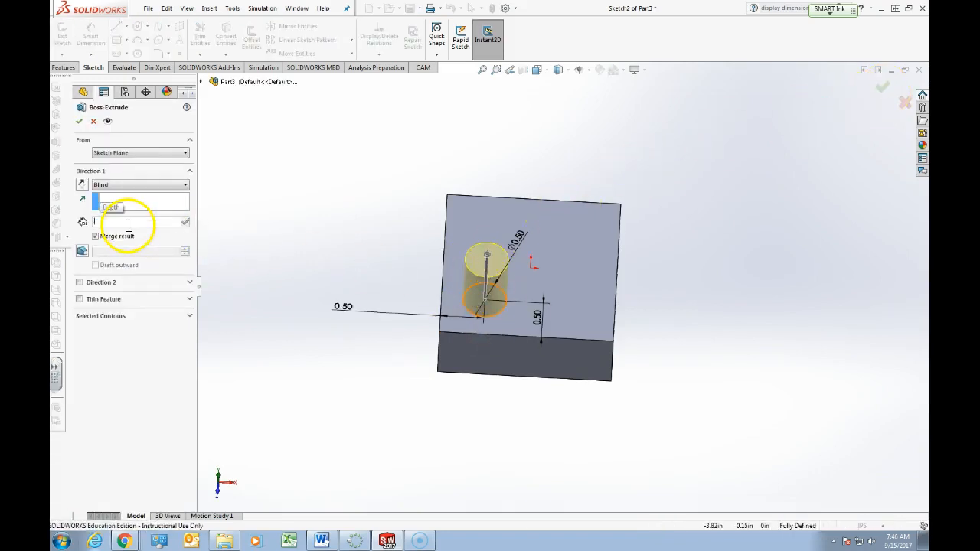
key(Return)
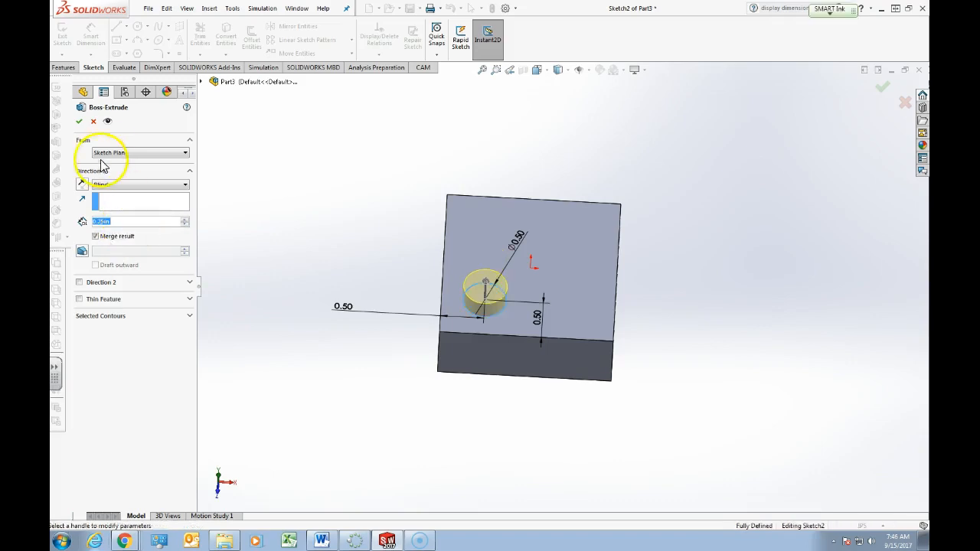
click(80, 121)
Check the stud's rounding in the Chrome drawing and fillet the stud's top edge with a 0.05 in radius
middle_drag(561, 413, 556, 332)
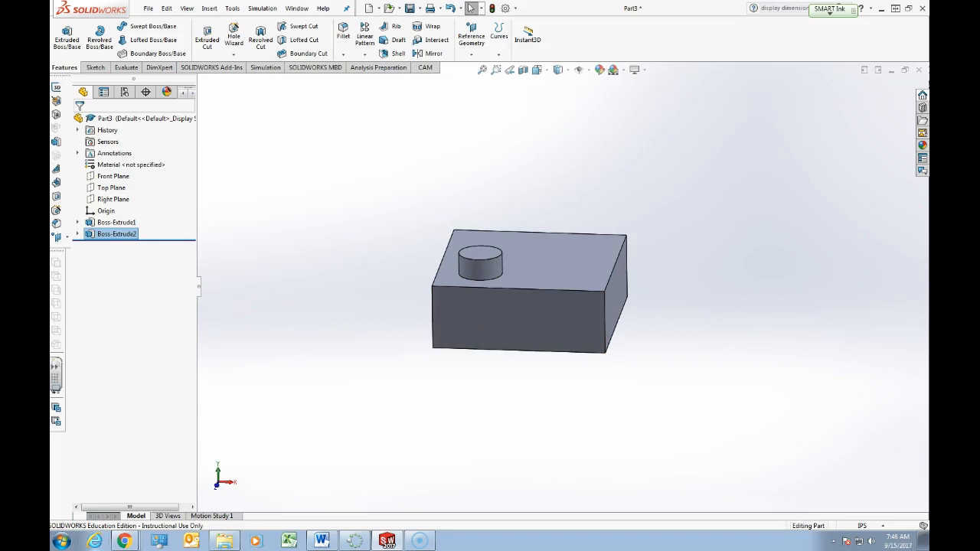
mouse_move(928, 17)
mouse_down()
mouse_move(571, 40)
mouse_move(333, 27)
mouse_move(290, 1)
mouse_up()
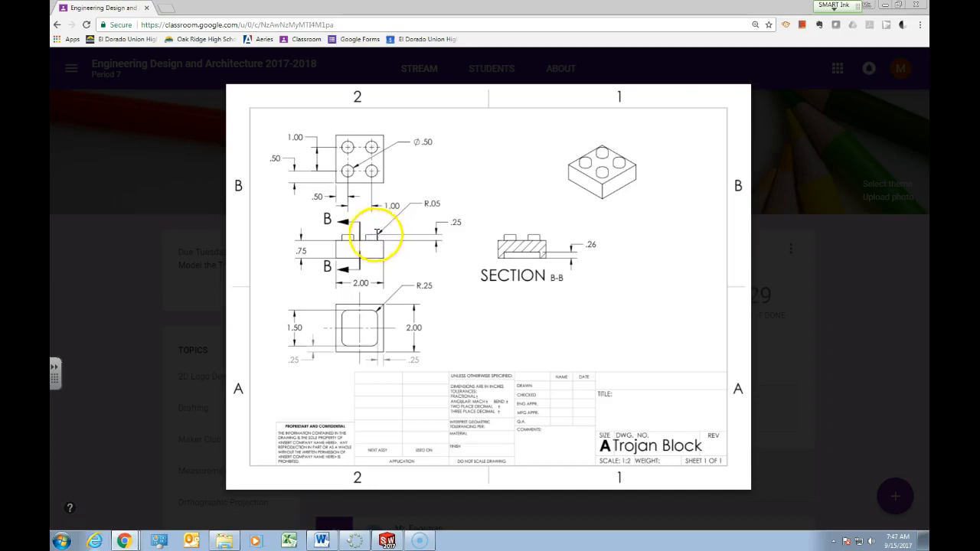
drag(64, 11, 911, 12)
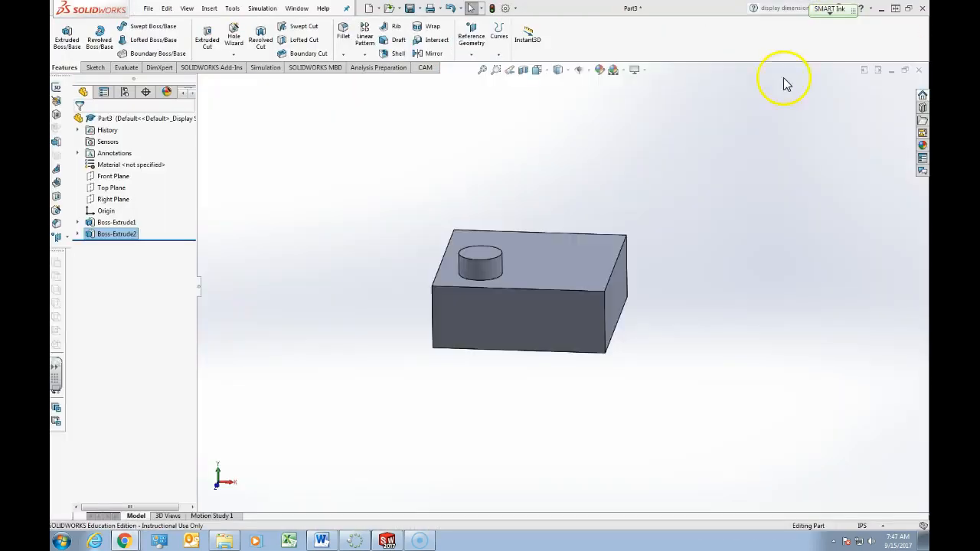
click(275, 151)
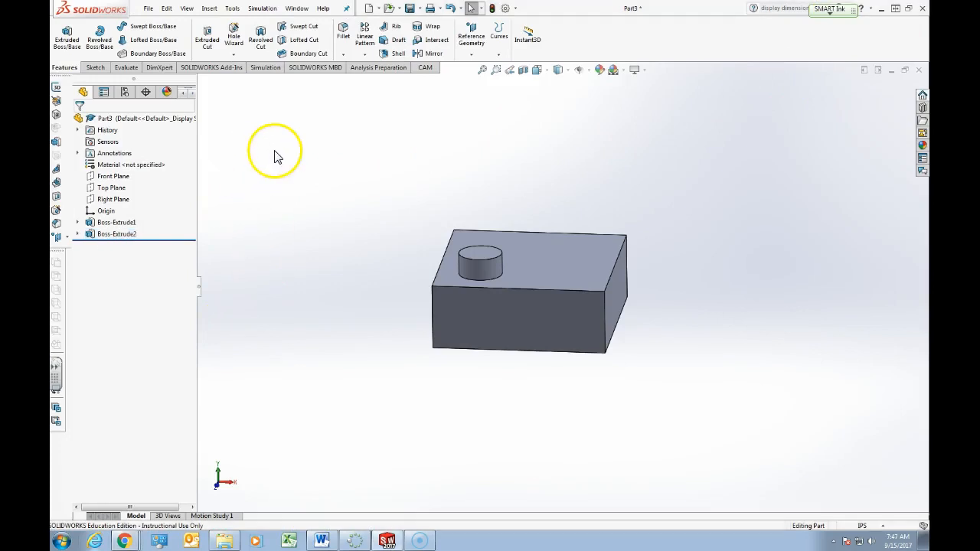
click(347, 41)
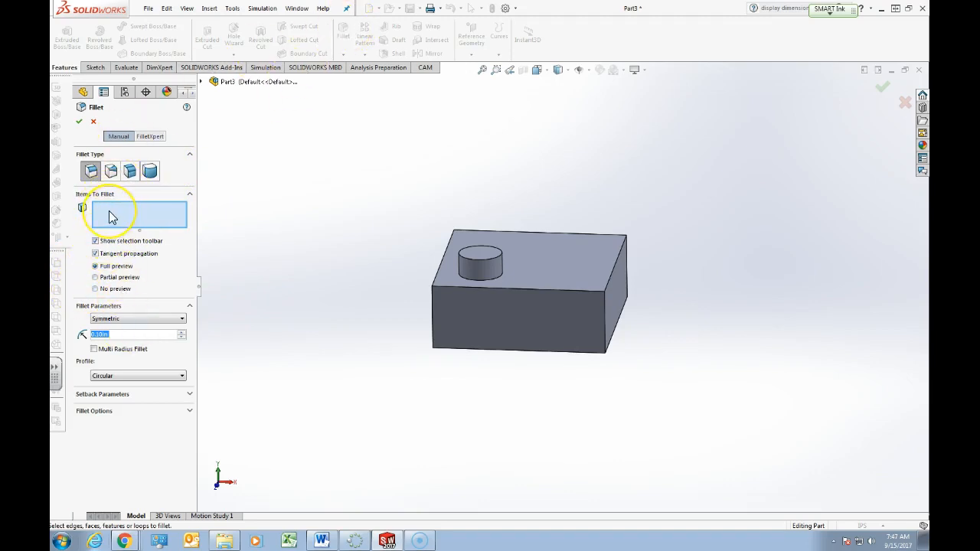
click(492, 266)
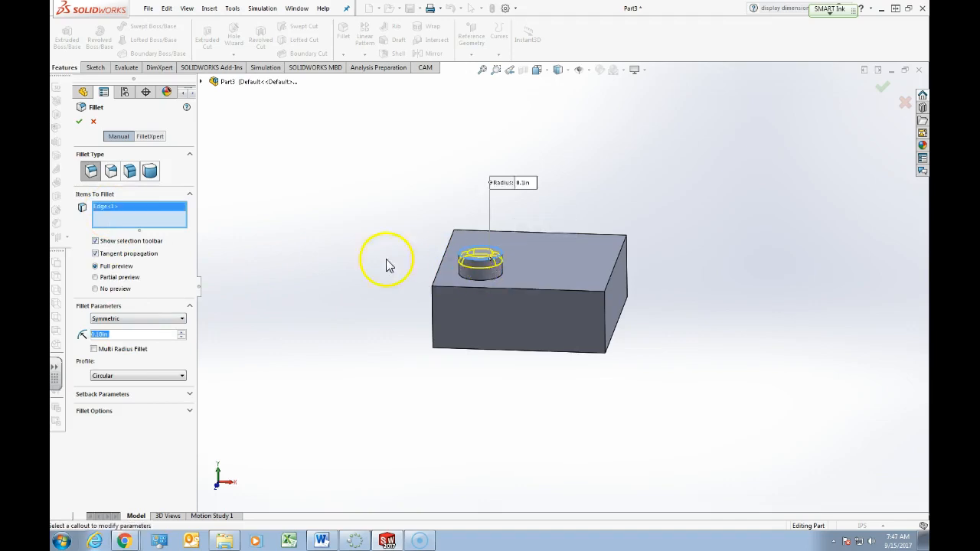
right_click(100, 334)
text(.05)
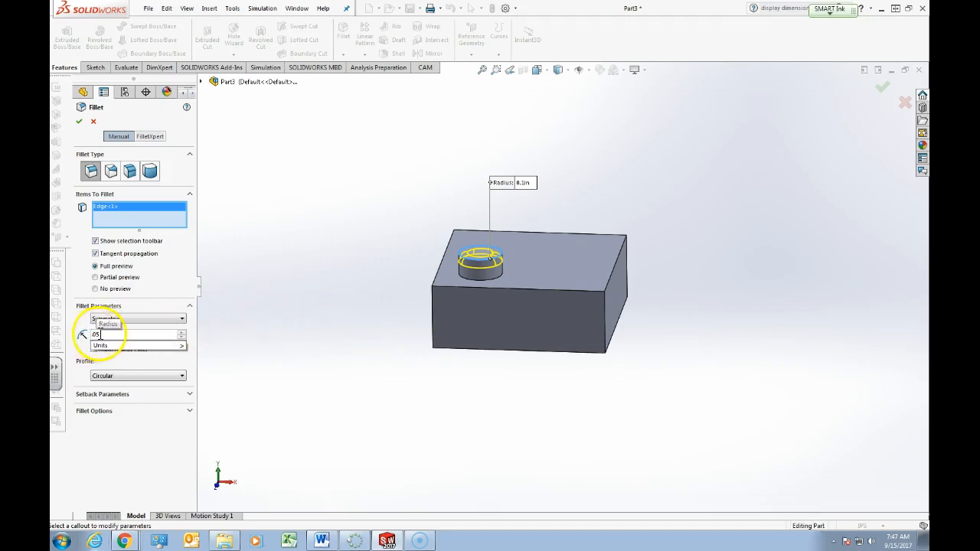
click(79, 121)
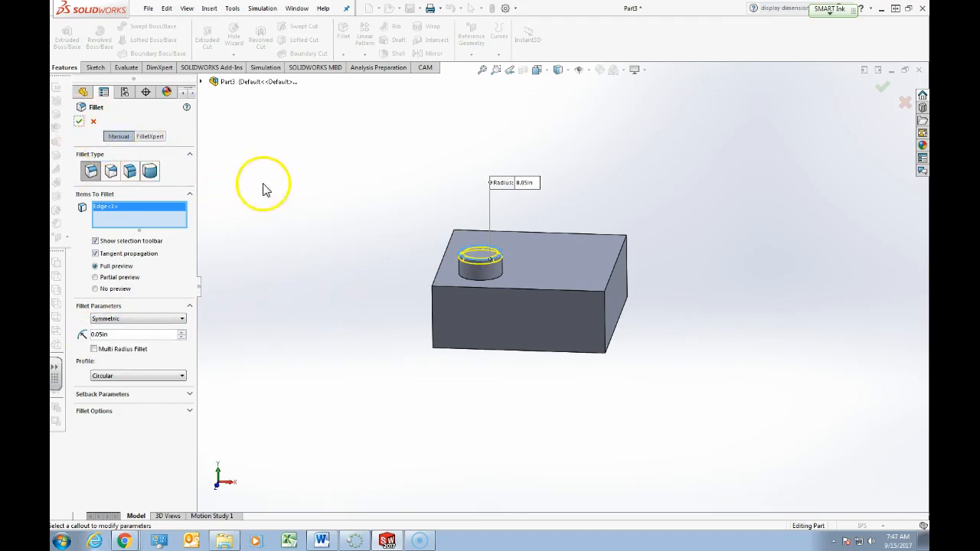
click(79, 121)
Start a linear pattern with the block's front top edge as Direction 1, 1 in spacing and 2 instances
mouse_move(386, 289)
middle_down()
mouse_move(501, 300)
mouse_move(385, 307)
middle_up()
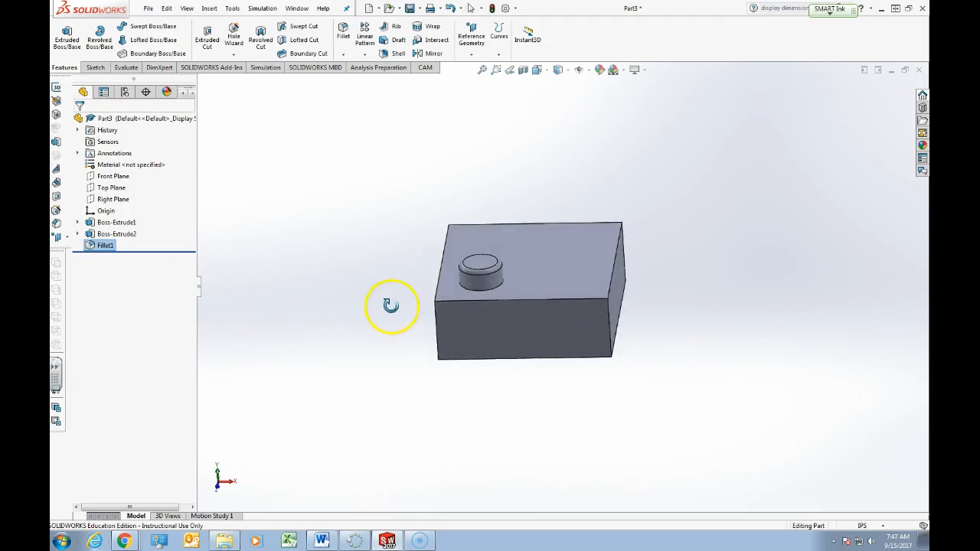
click(487, 268)
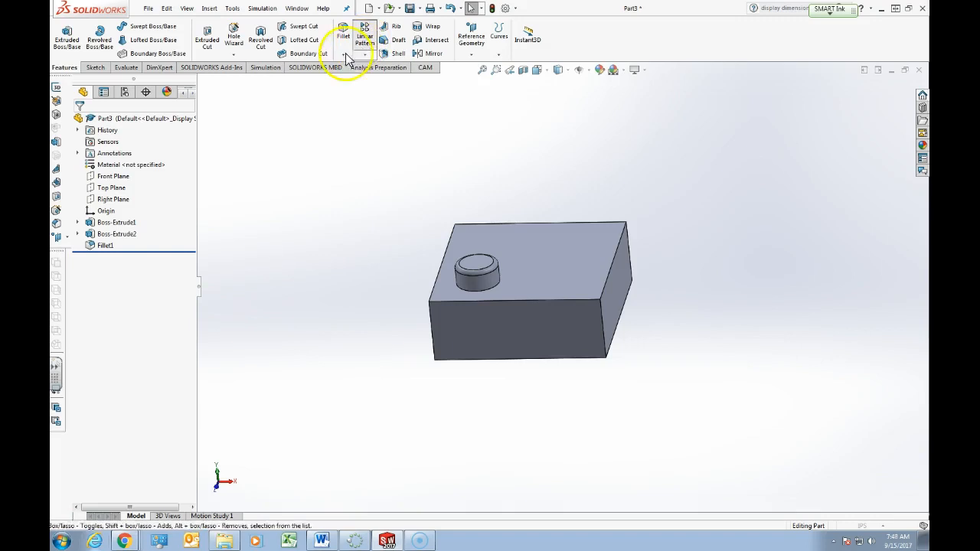
click(364, 40)
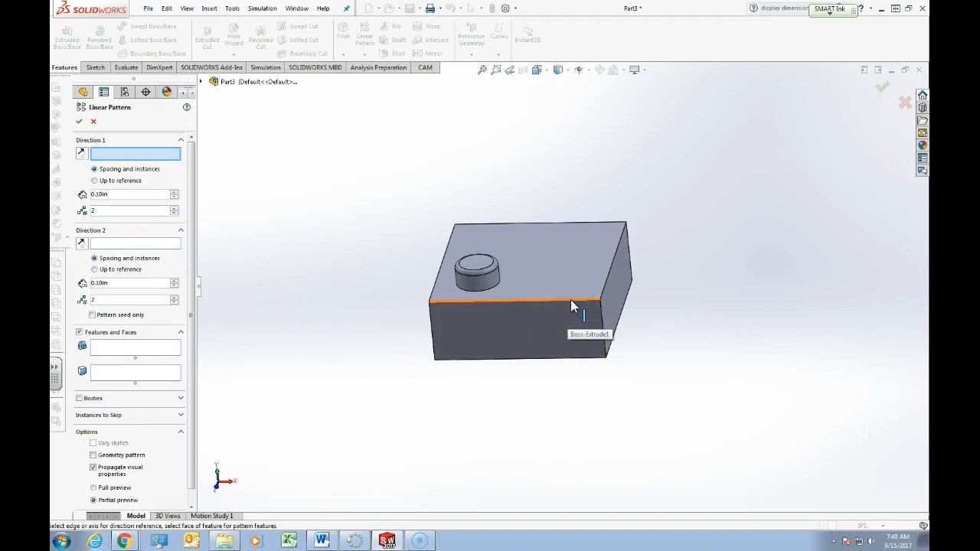
click(473, 301)
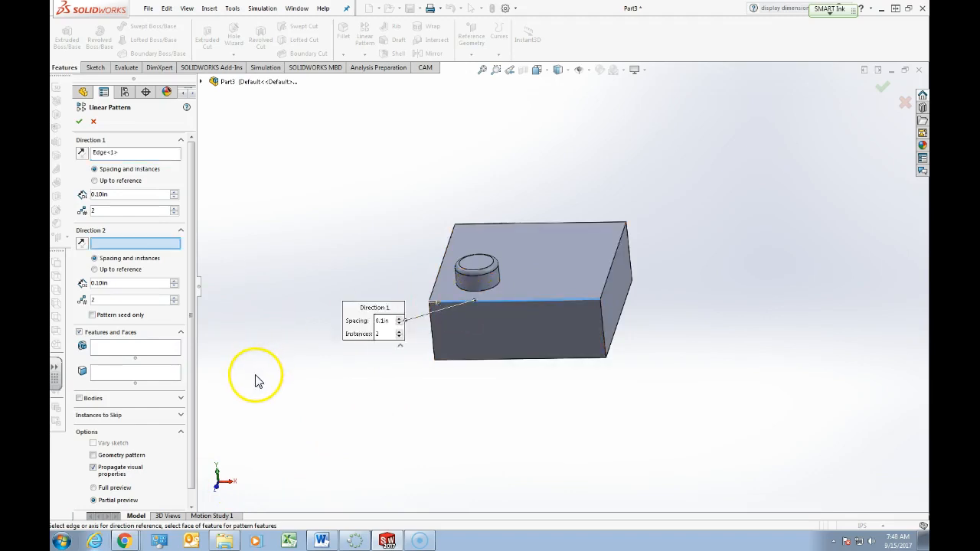
click(383, 321)
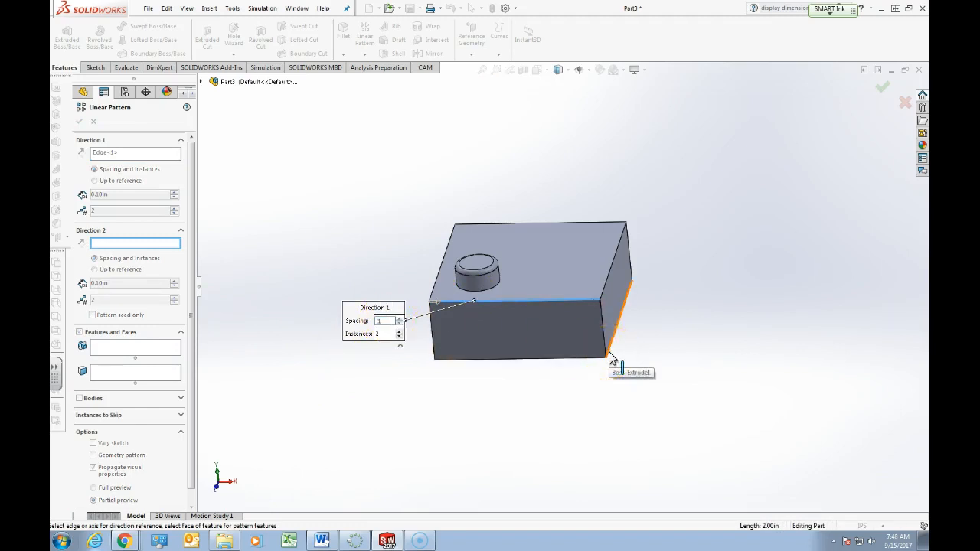
text(1)
key(Return)
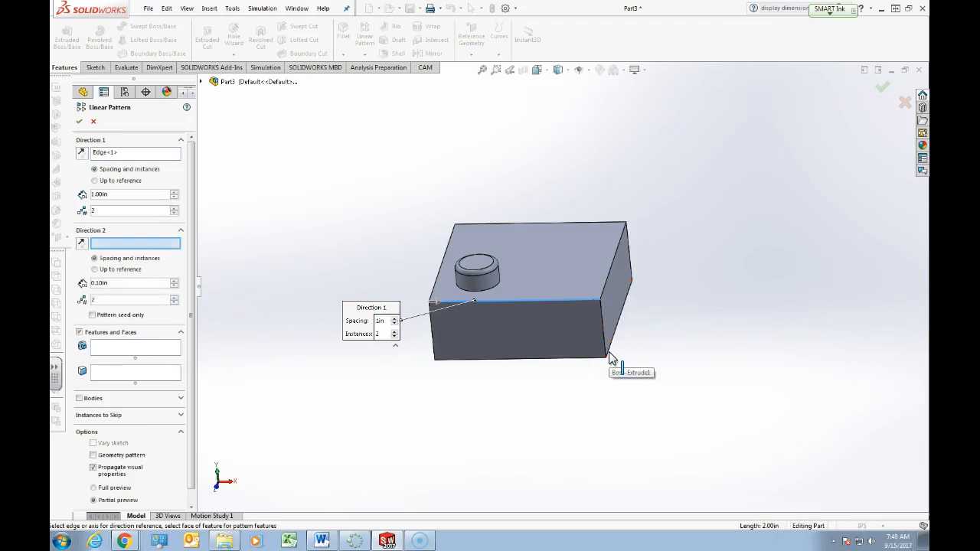
Set the pattern's Direction 2 along the top face's left edge with 1 in spacing and 2 instances, and expand the part's feature tree
click(116, 245)
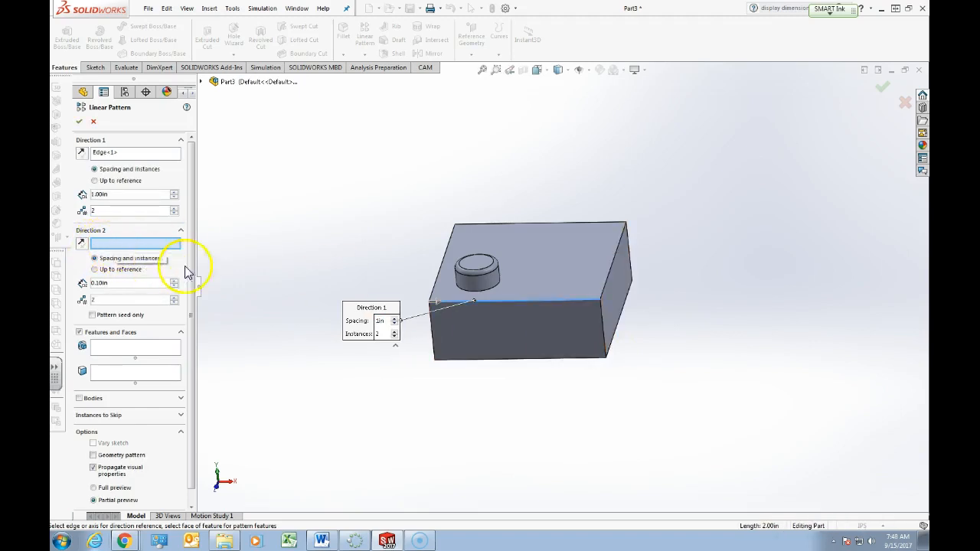
click(440, 274)
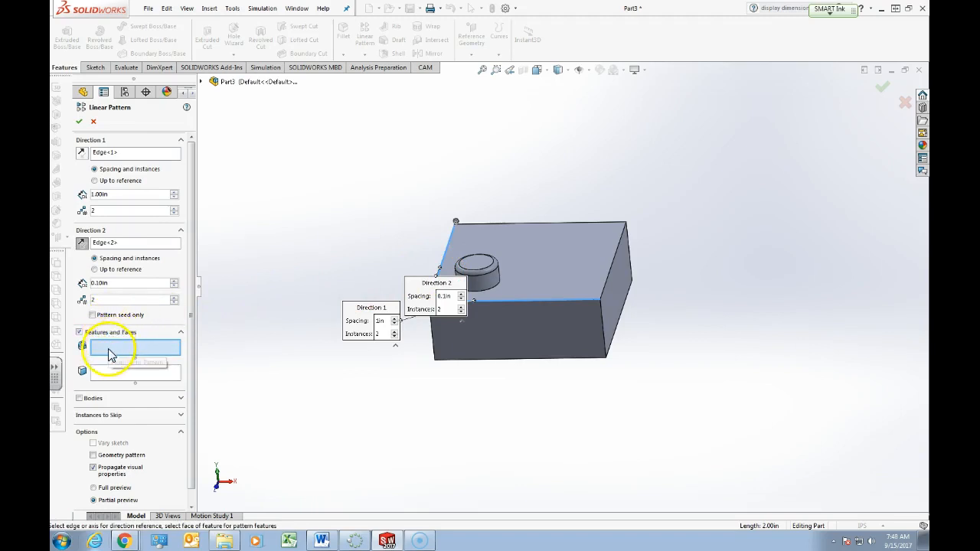
double_click(115, 282)
text(1)
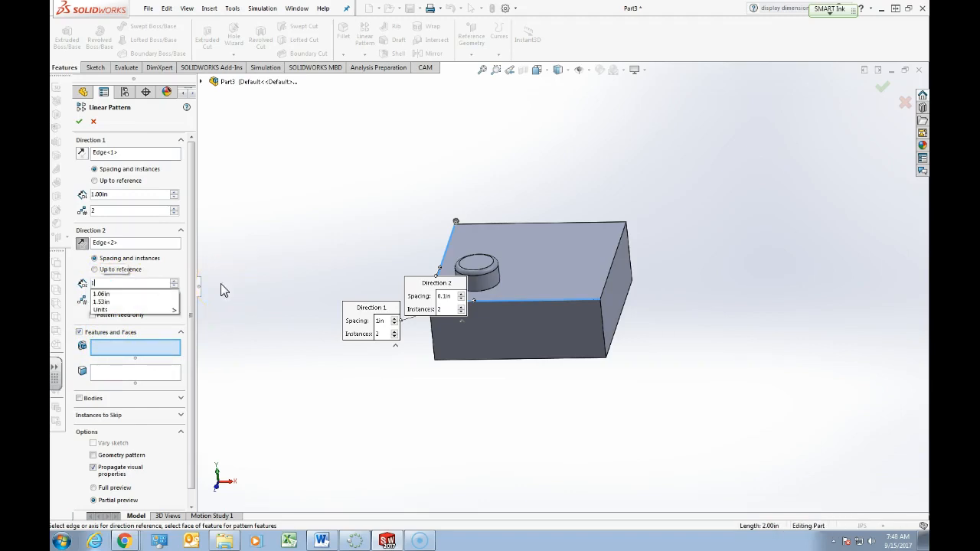
key(Return)
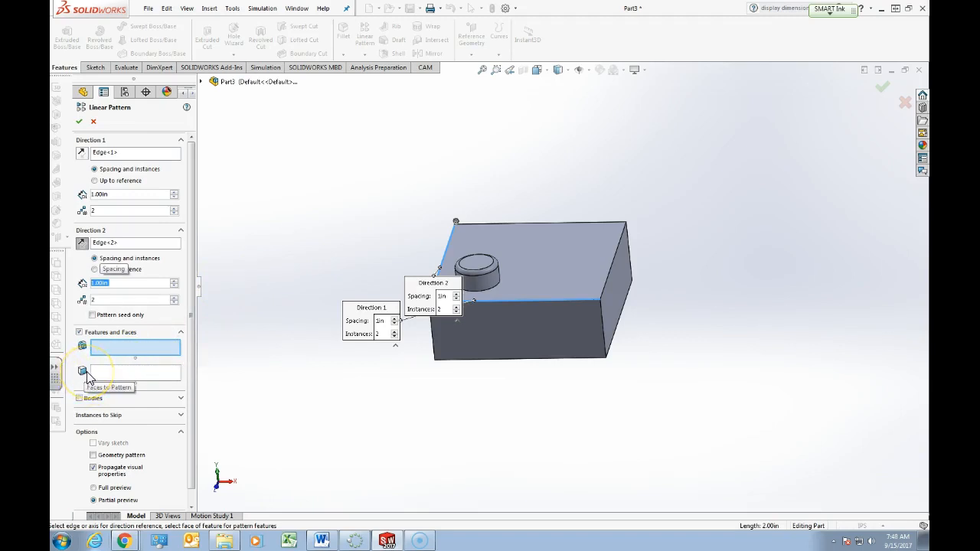
click(203, 83)
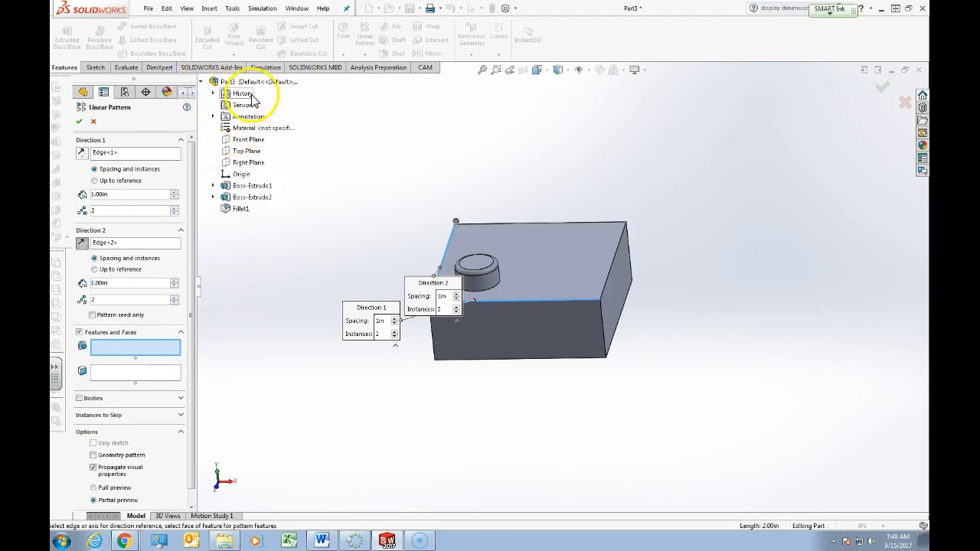
click(249, 186)
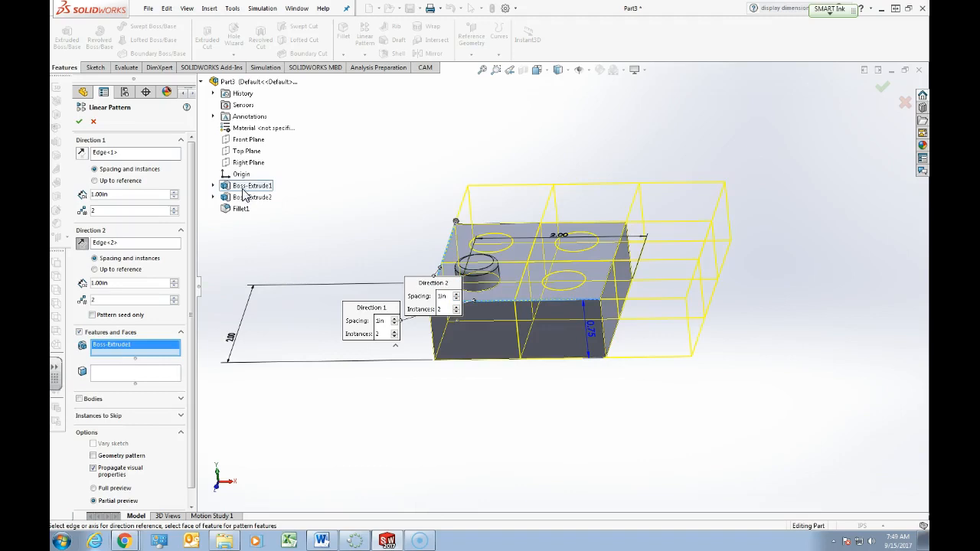
click(247, 191)
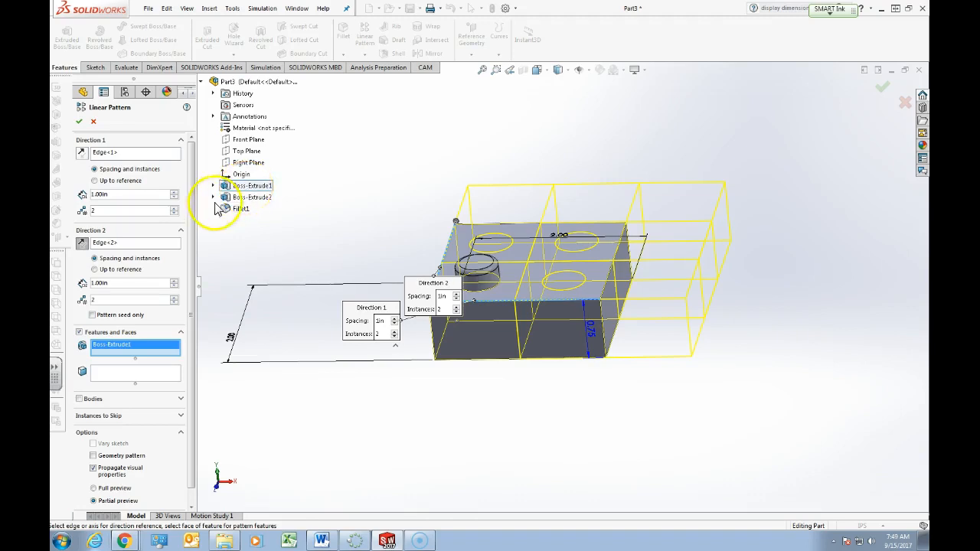
right_click(139, 353)
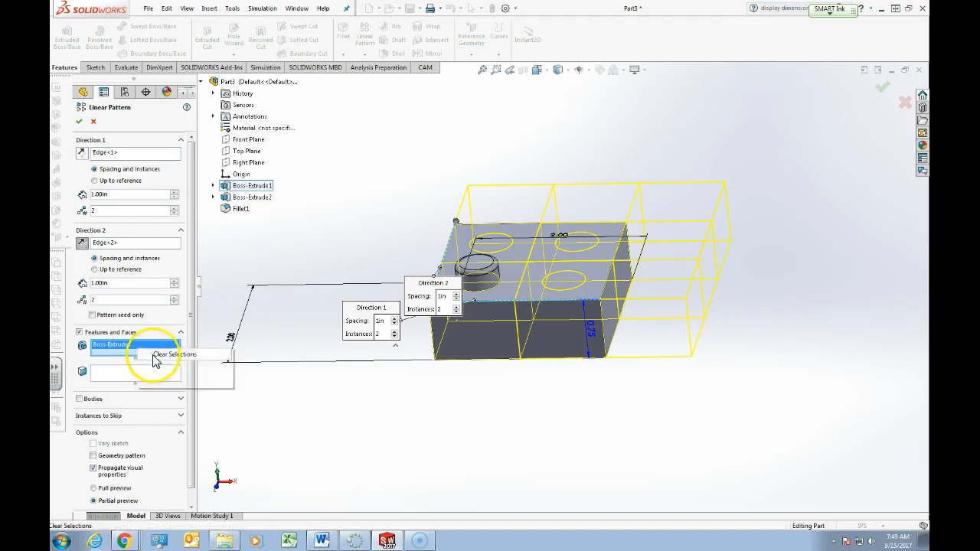
click(157, 354)
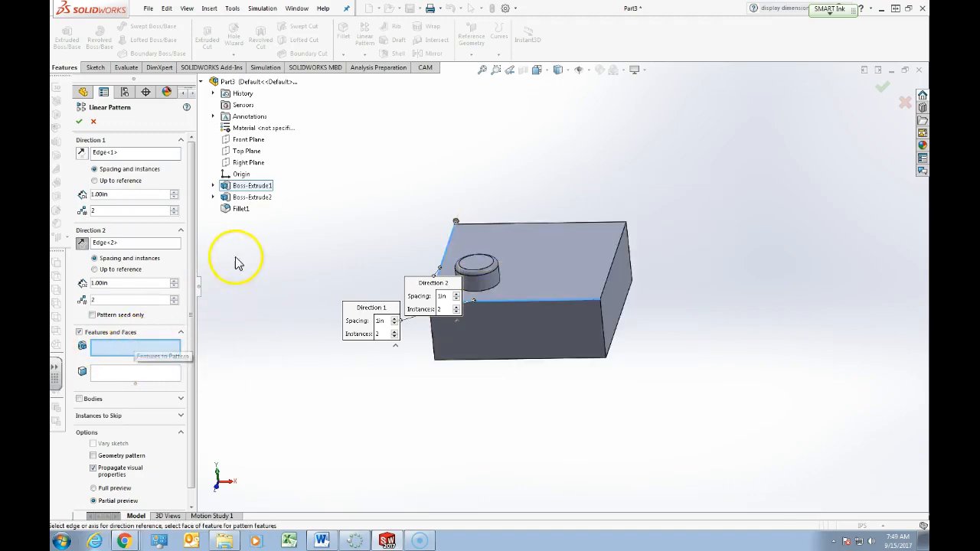
Choose the stud extrusion Boss-Extrude2 and Fillet1 as the features to pattern, and finish the linear pattern
click(258, 198)
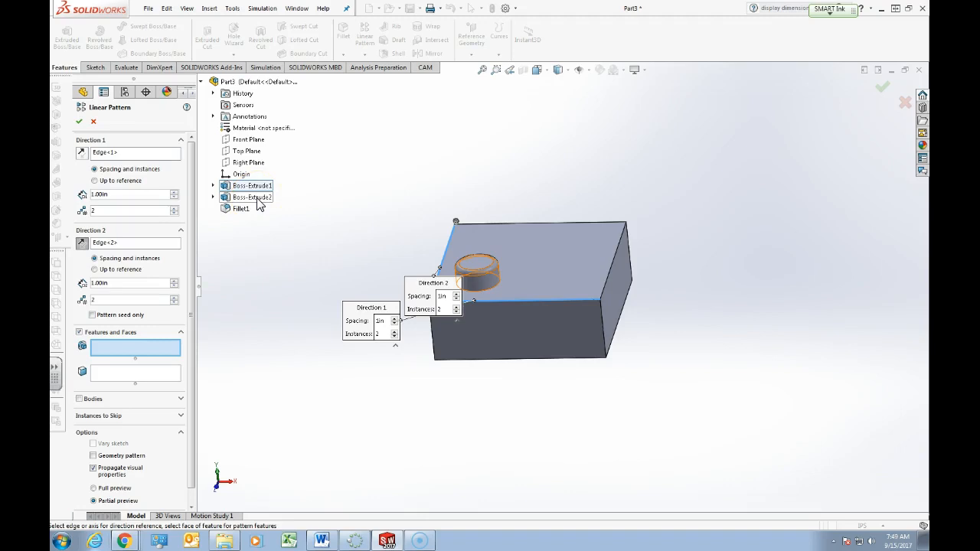
click(258, 198)
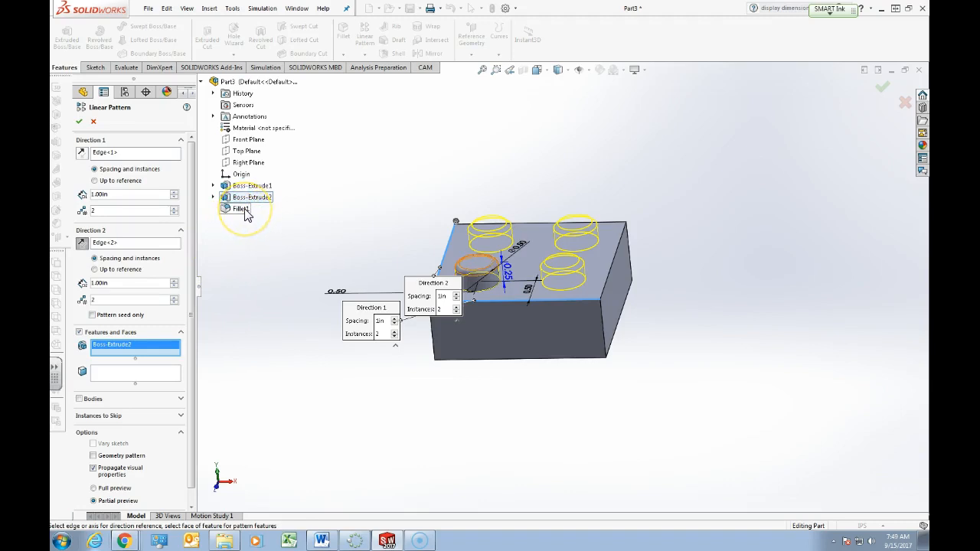
click(244, 210)
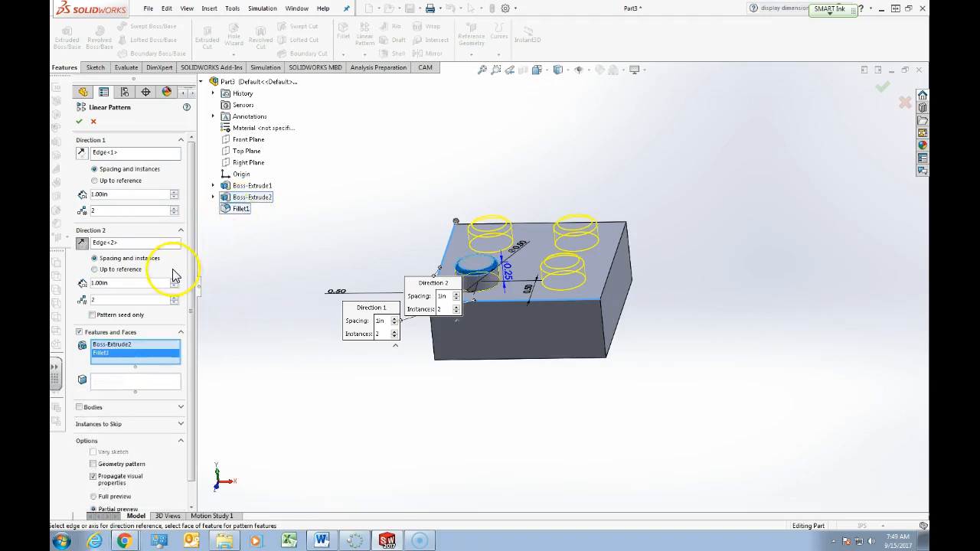
click(78, 122)
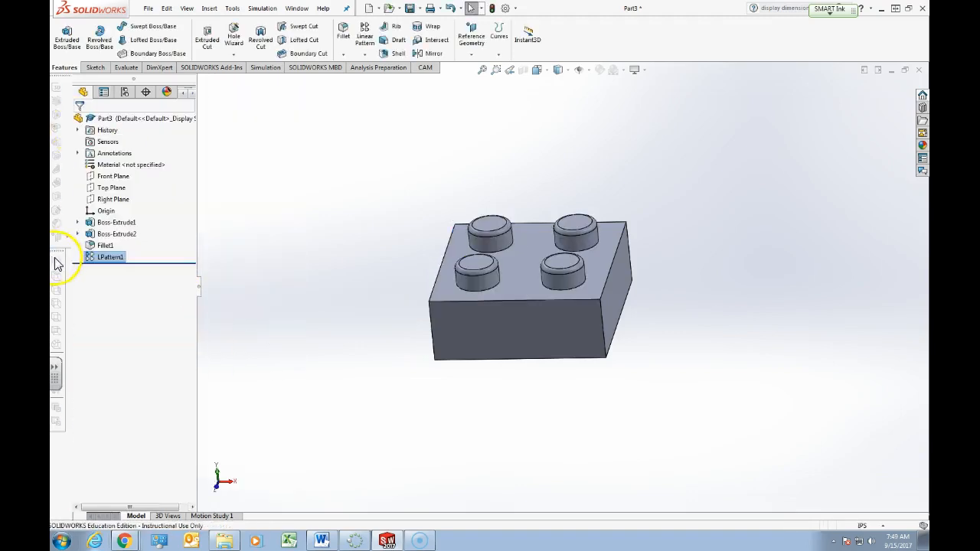
middle_drag(450, 300, 470, 273)
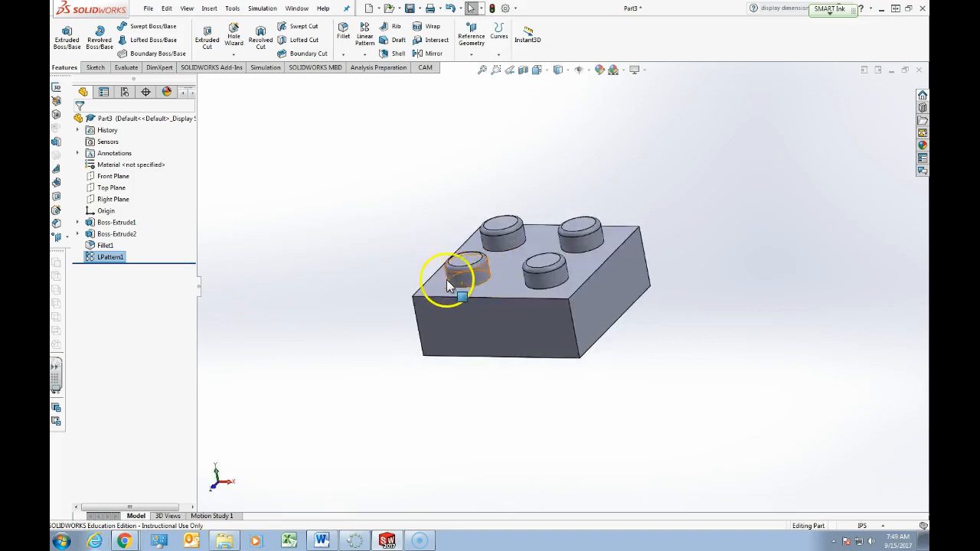
Edit the linear pattern to remove Fillet1 from its patterned features and accept the change
right_click(107, 259)
click(279, 252)
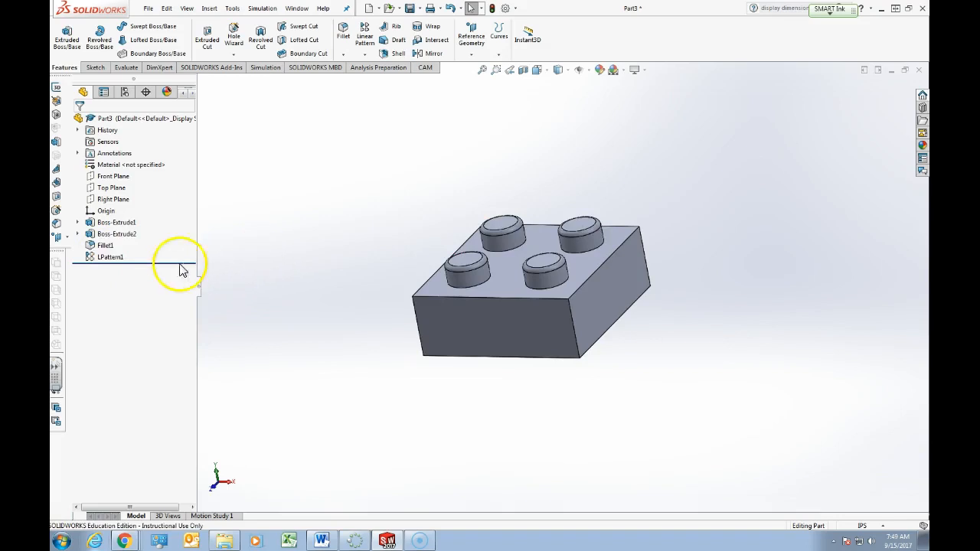
right_click(109, 264)
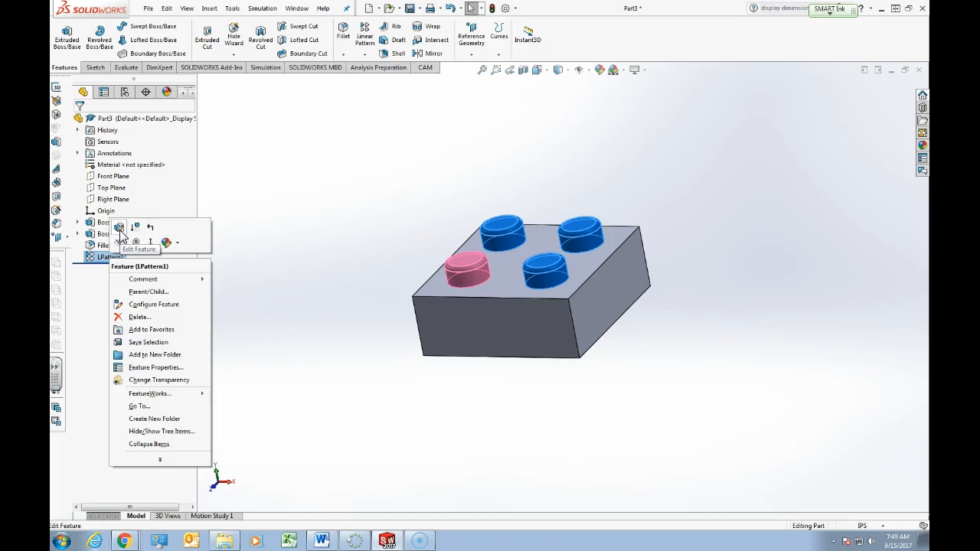
click(119, 229)
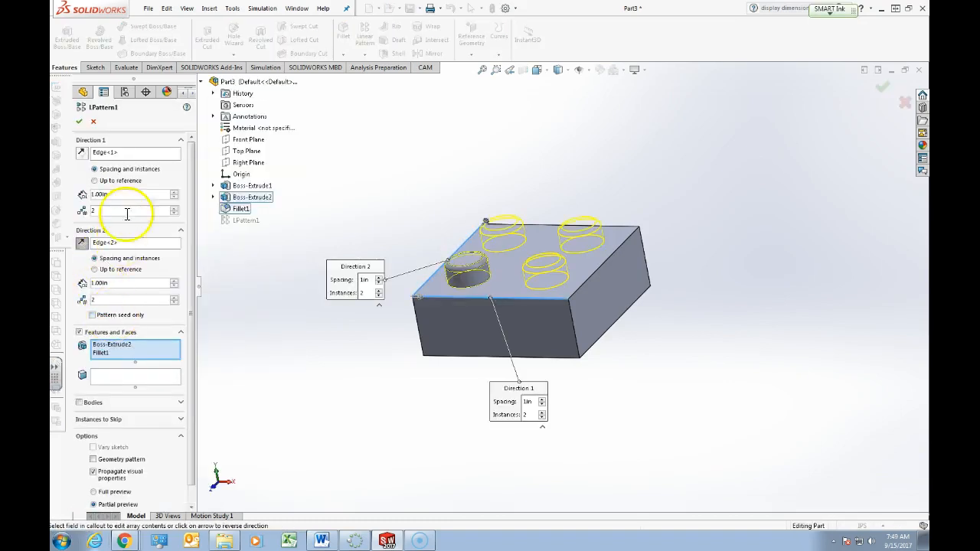
right_click(108, 360)
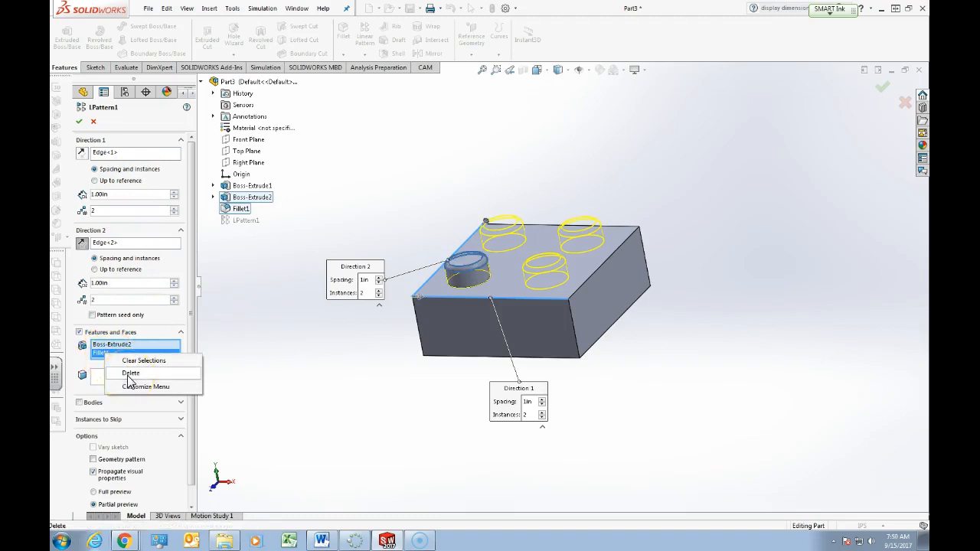
click(130, 374)
click(79, 121)
middle_drag(309, 297, 376, 322)
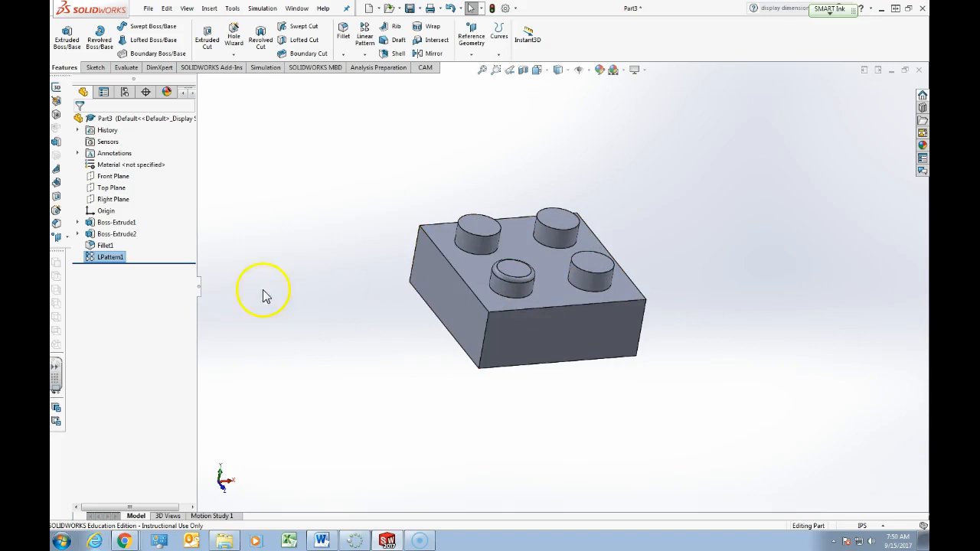
Edit the linear pattern again to add Fillet1 back to its patterned features and accept the change
right_click(109, 257)
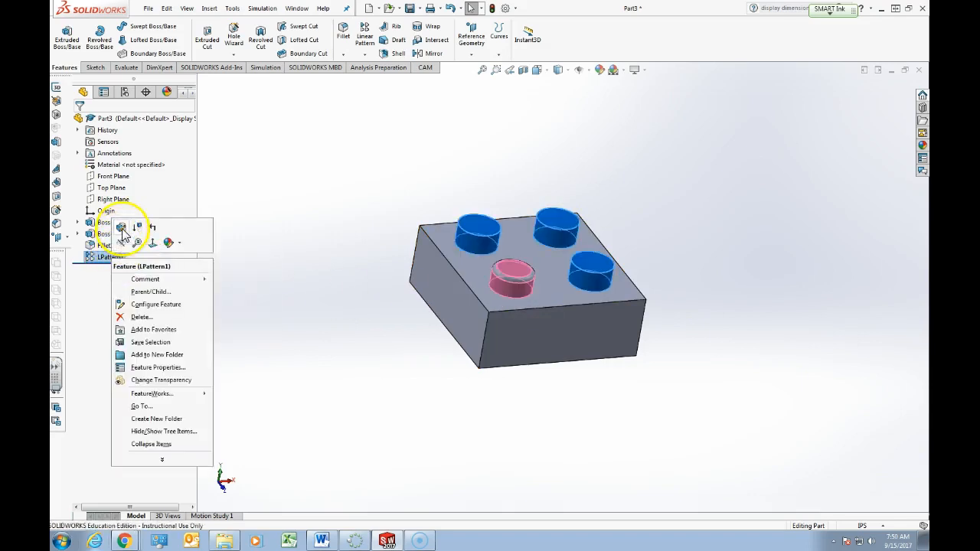
click(121, 227)
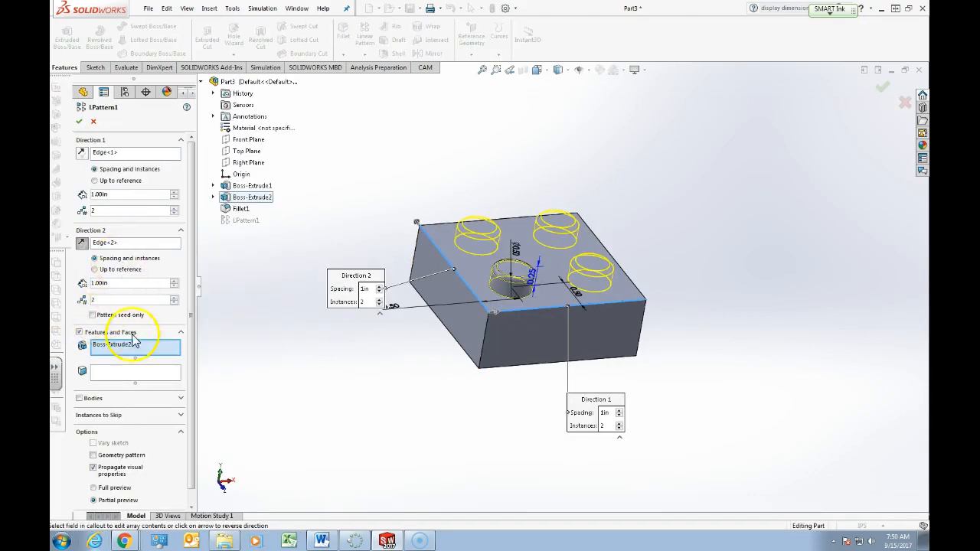
click(238, 213)
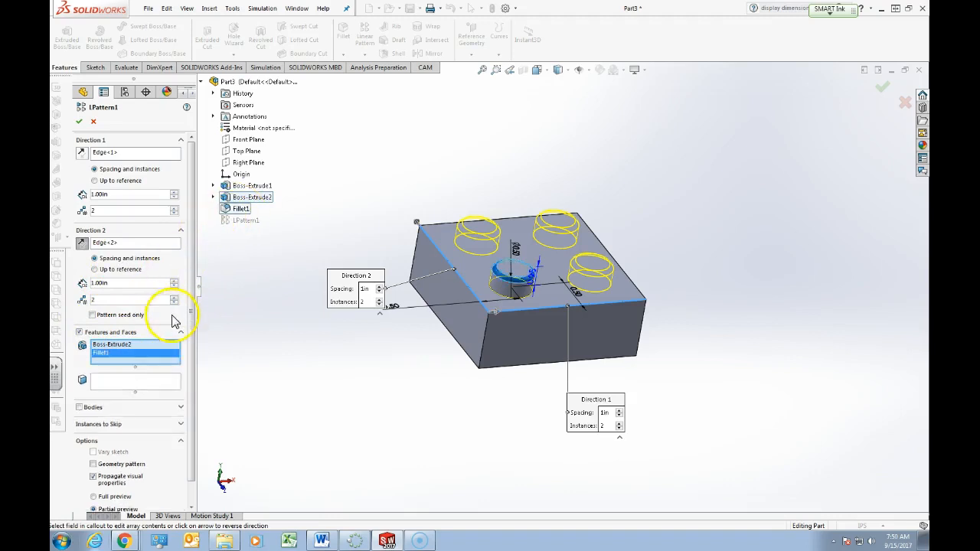
click(79, 123)
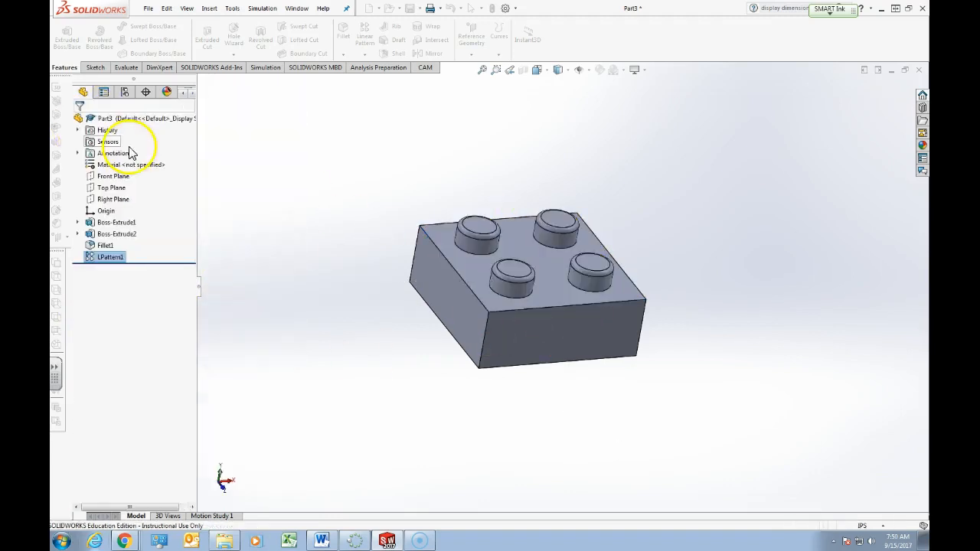
middle_drag(384, 264, 368, 280)
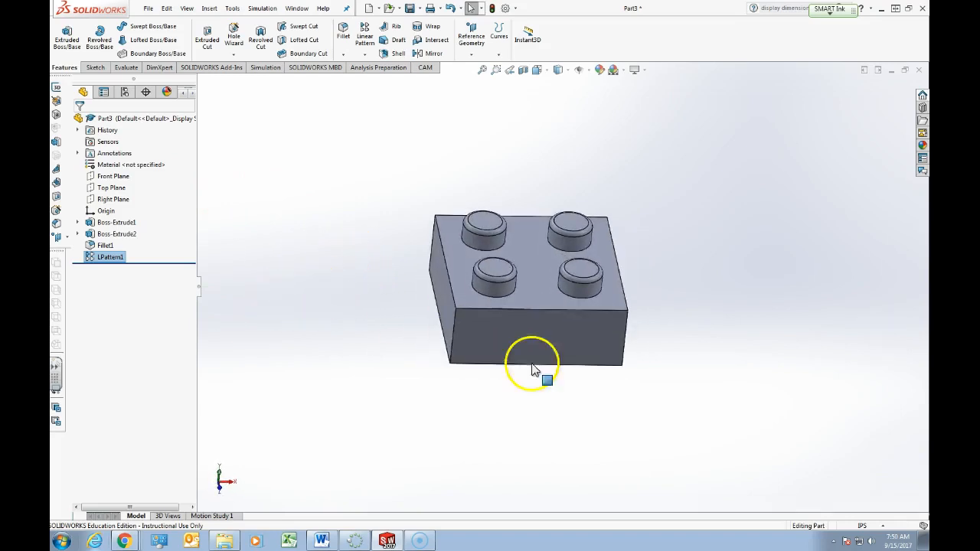
Start a new sketch on the block's bottom face and view that face straight on
middle_drag(551, 409, 520, 228)
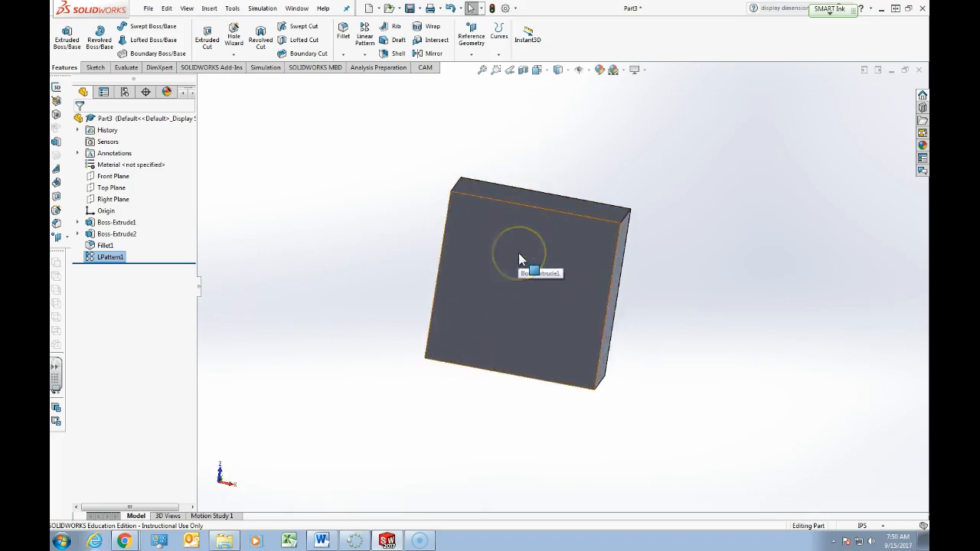
click(470, 279)
mouse_move(466, 297)
middle_down()
mouse_move(499, 266)
mouse_move(499, 284)
mouse_move(474, 286)
middle_up()
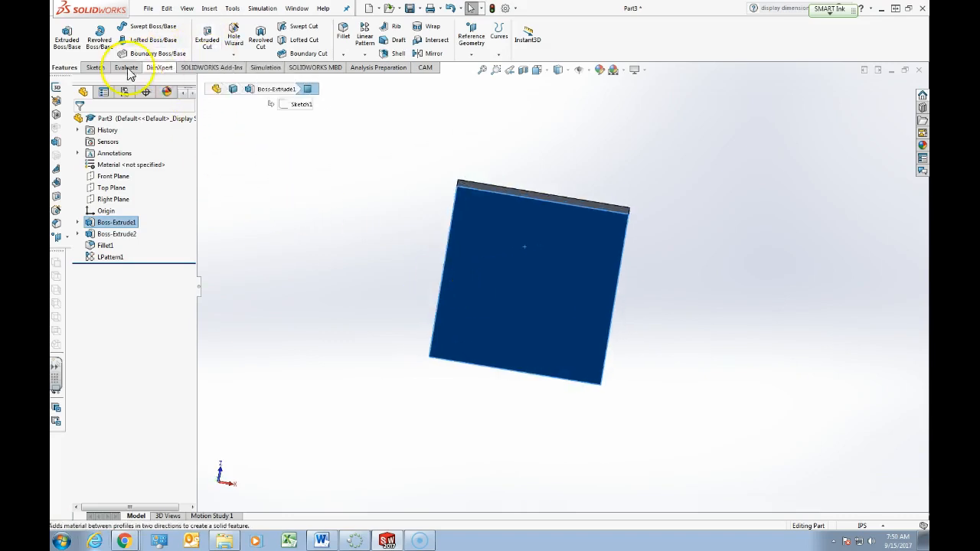
click(97, 67)
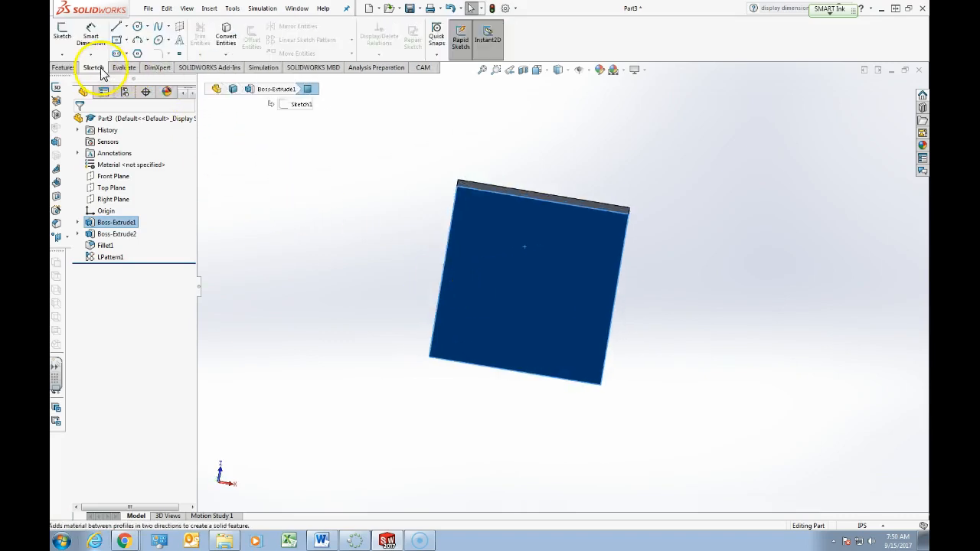
click(62, 38)
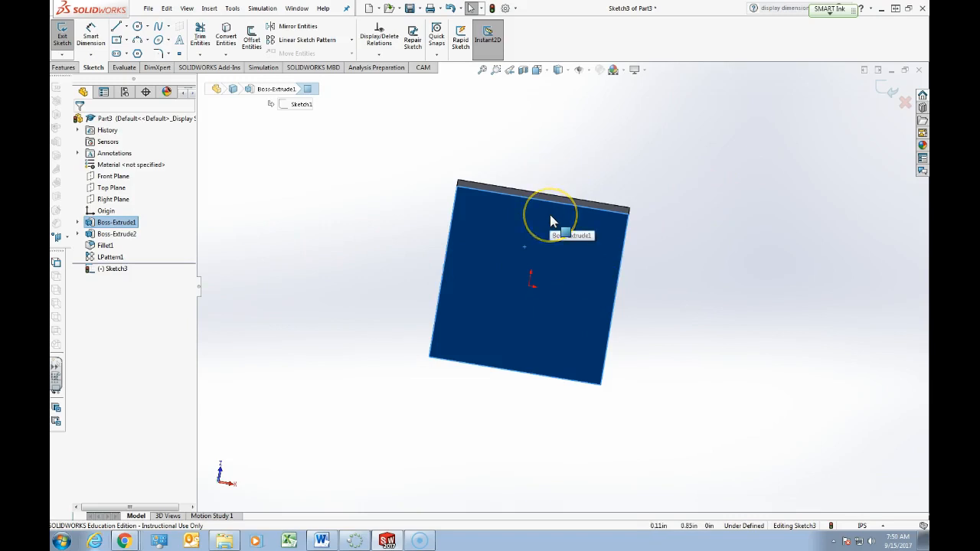
key(ctrl+8)
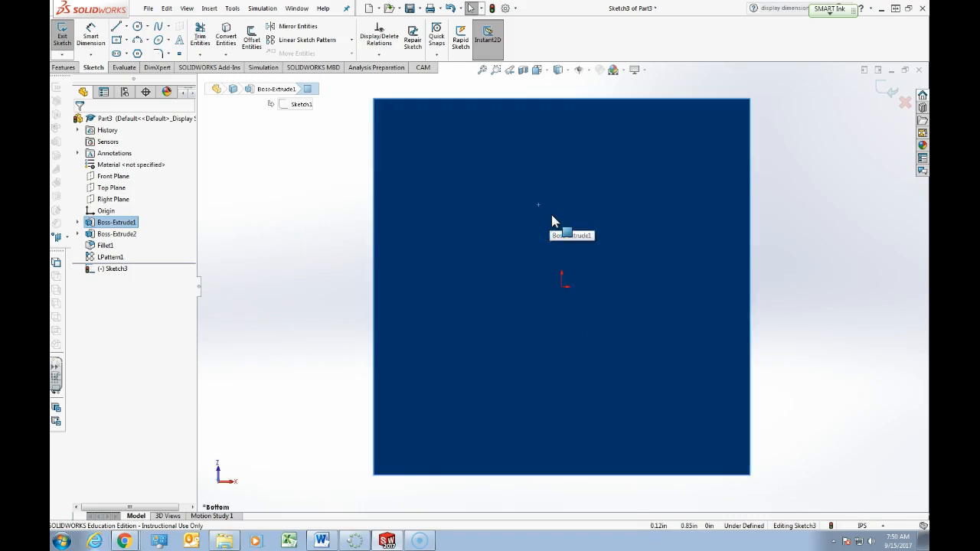
Sketch a center rectangle about 1.65 by 1.66 in on the block's bottom face, centered on the origin
click(334, 261)
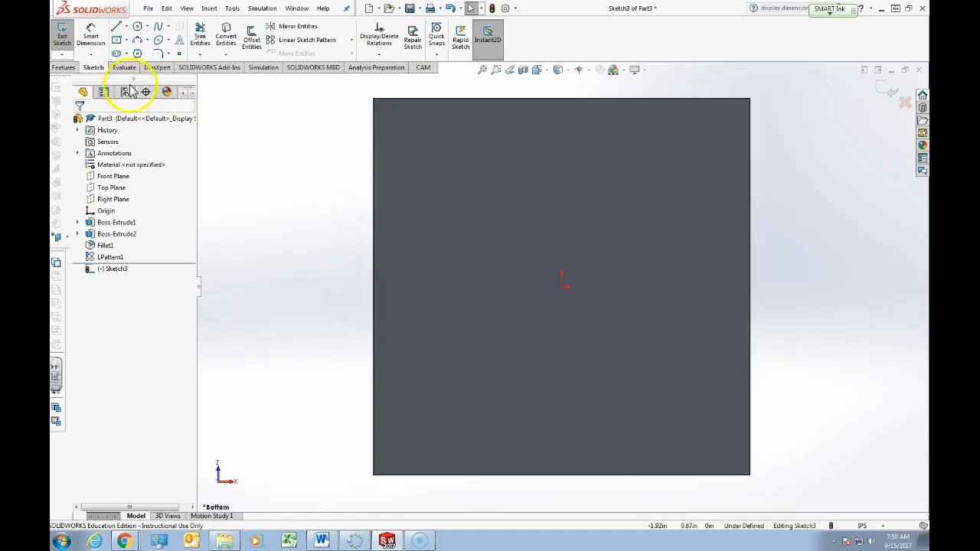
click(117, 42)
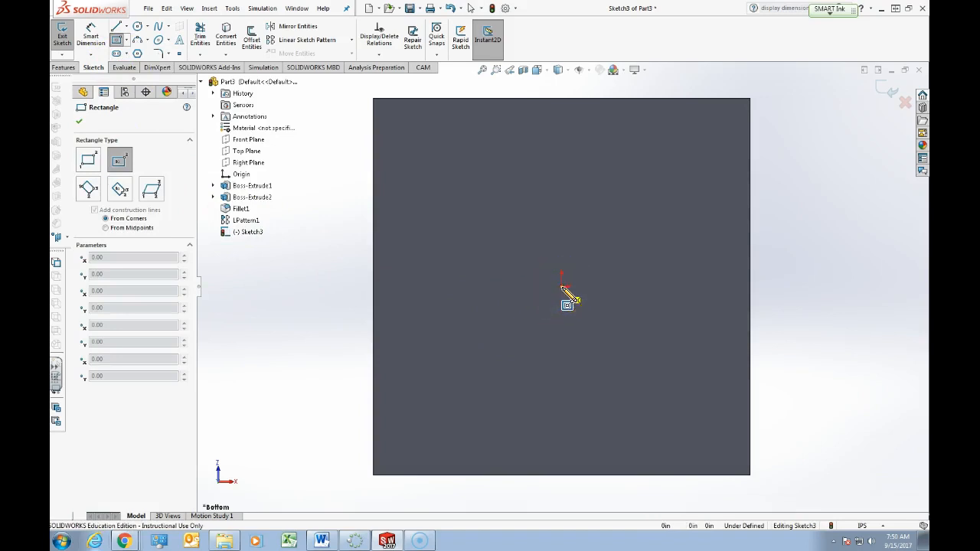
drag(561, 288, 717, 443)
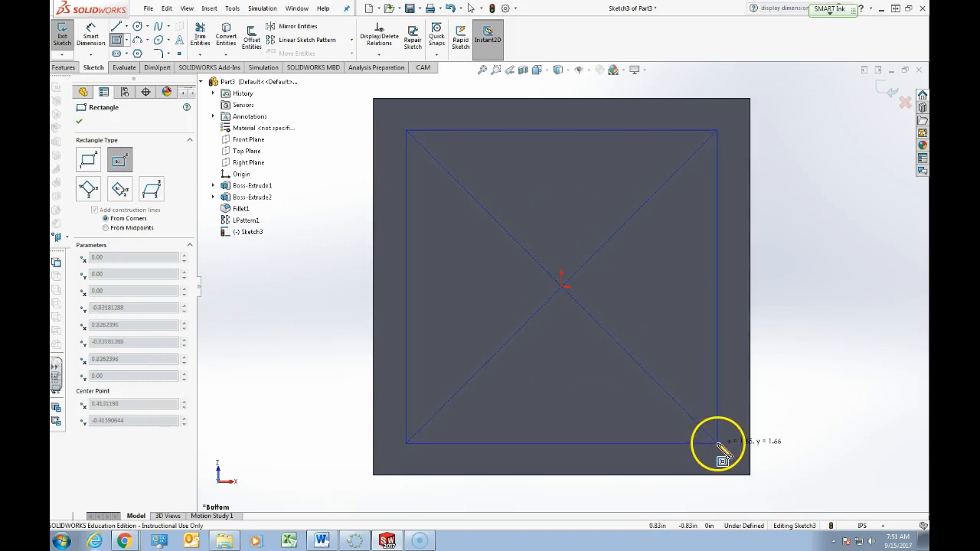
click(717, 443)
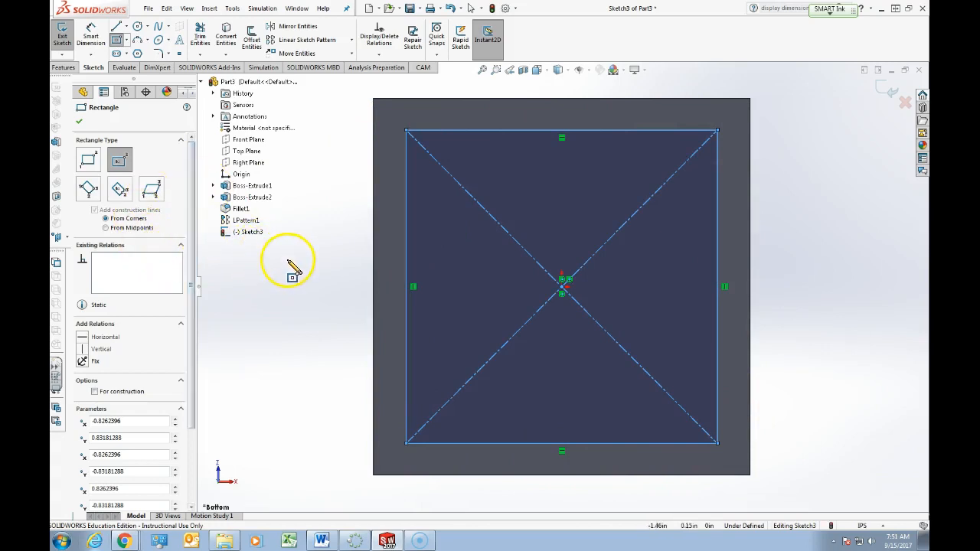
key(Escape)
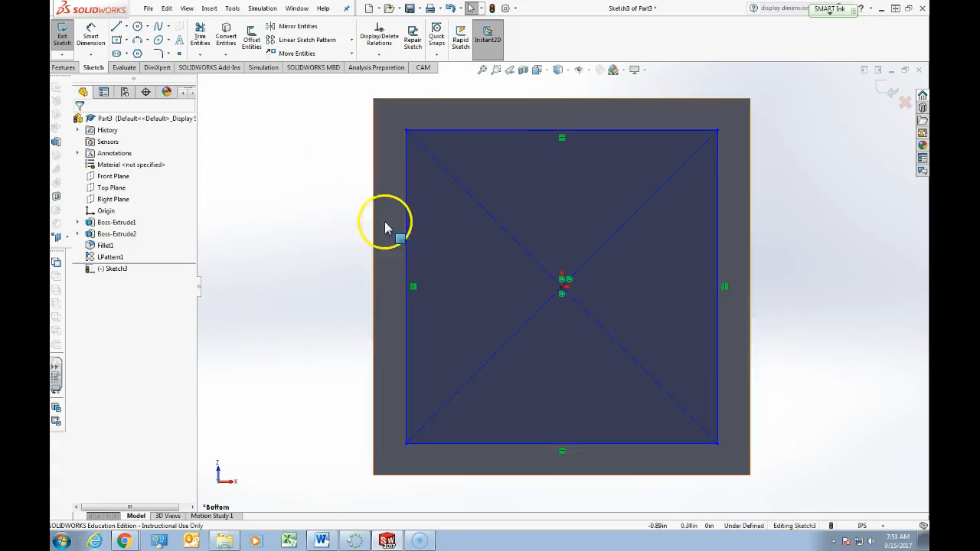
click(91, 45)
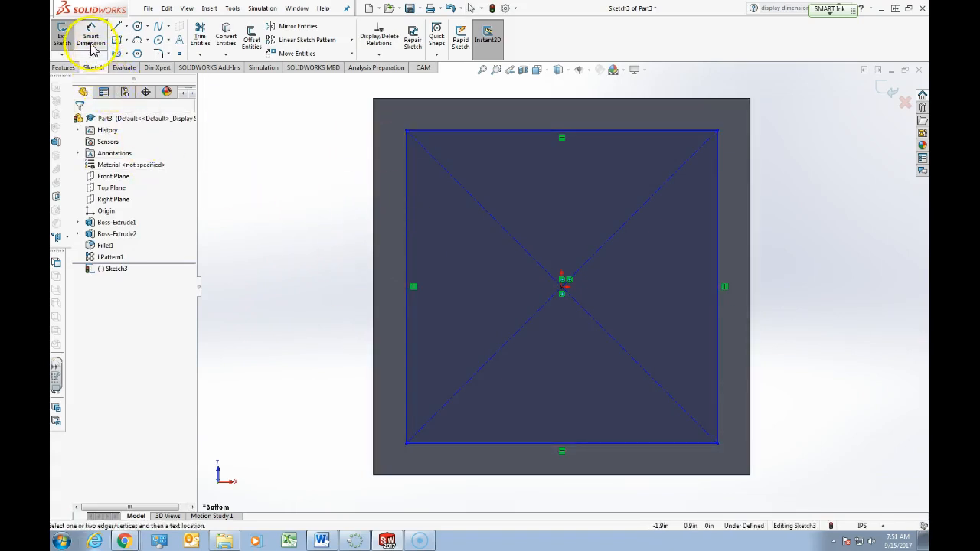
click(405, 320)
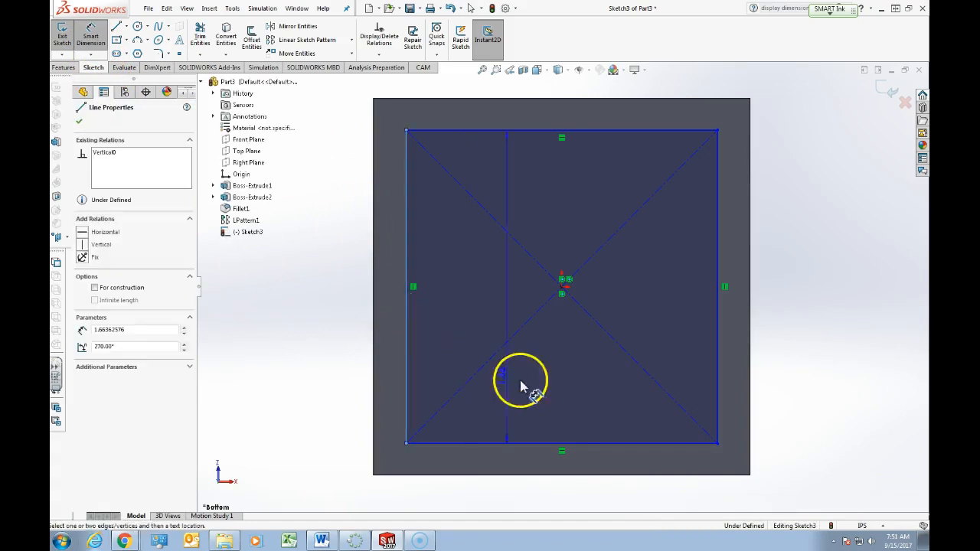
click(717, 323)
click(576, 88)
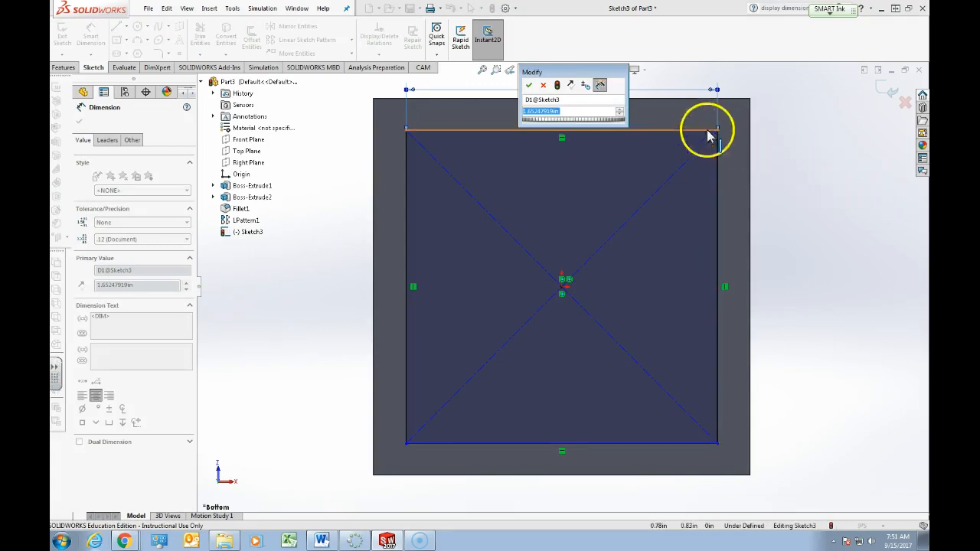
key(Return)
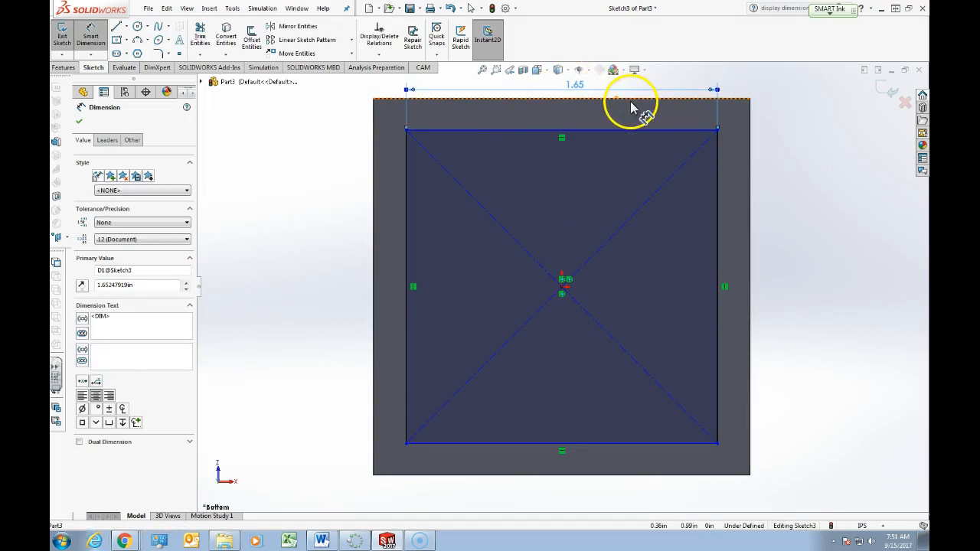
key(Delete)
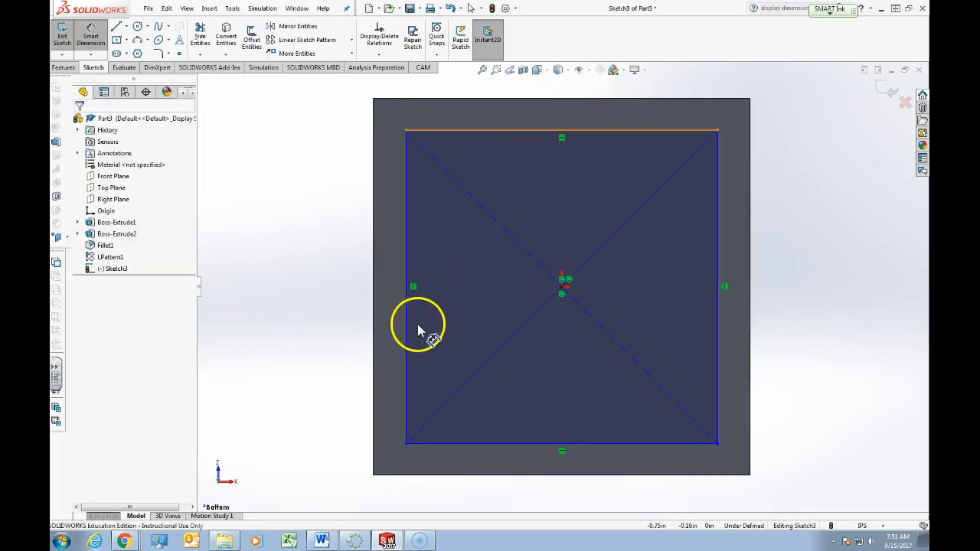
click(406, 350)
click(717, 373)
click(817, 361)
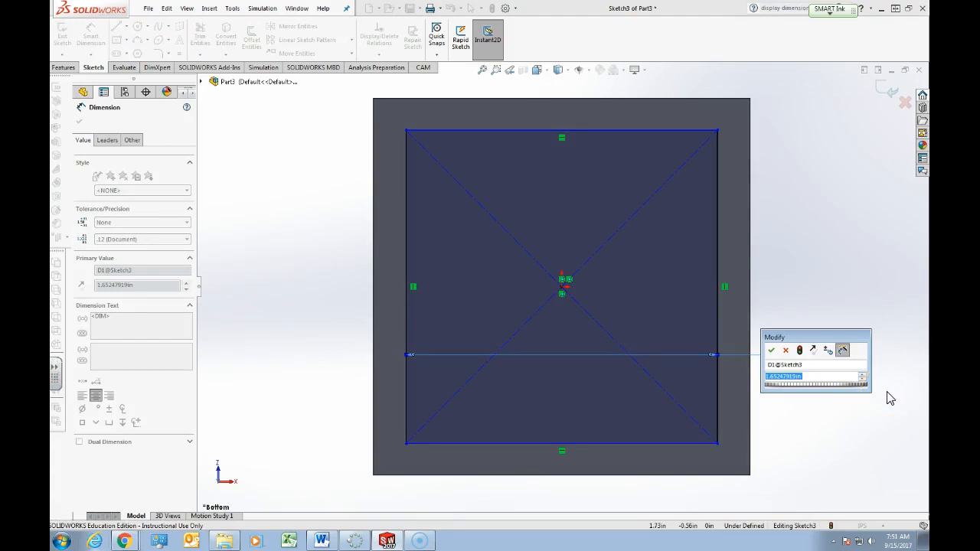
click(796, 379)
click(813, 349)
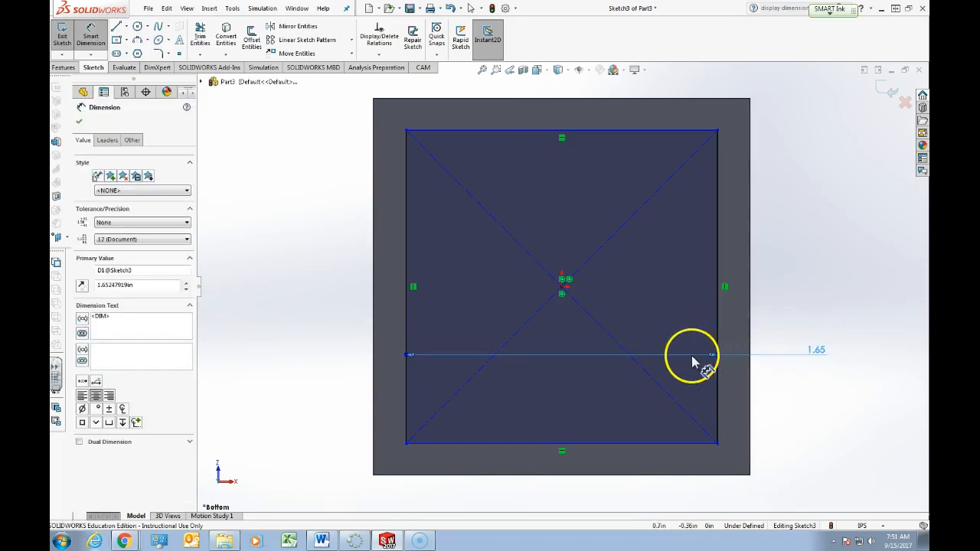
drag(691, 355, 688, 344)
key(Delete)
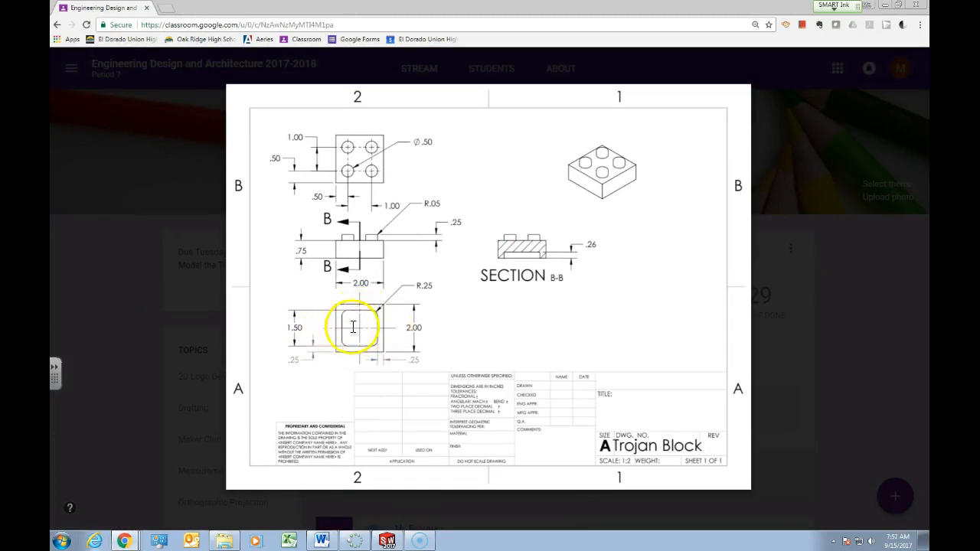
Dimension the rectangle's height between its two horizontal sides as 1.5 in
drag(126, 14, 927, 53)
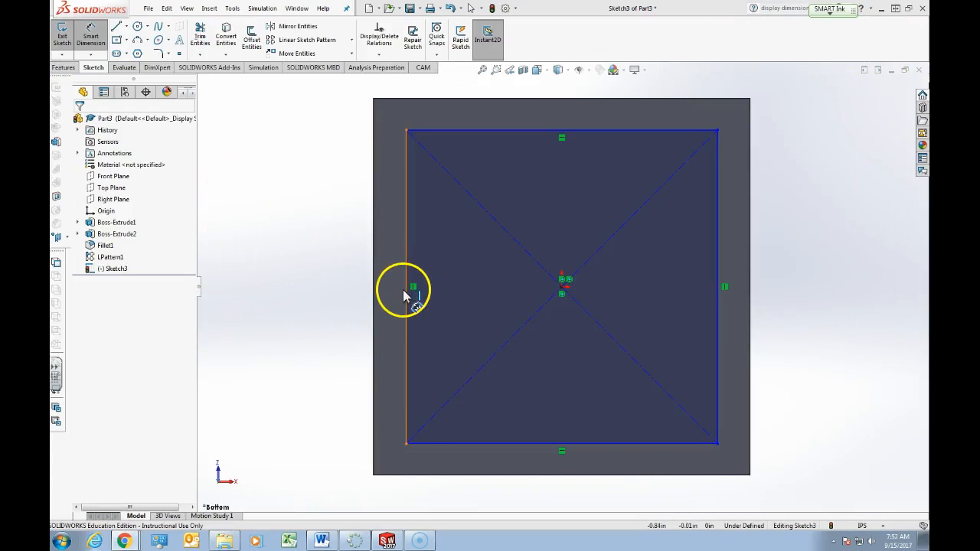
click(513, 436)
click(527, 131)
click(274, 208)
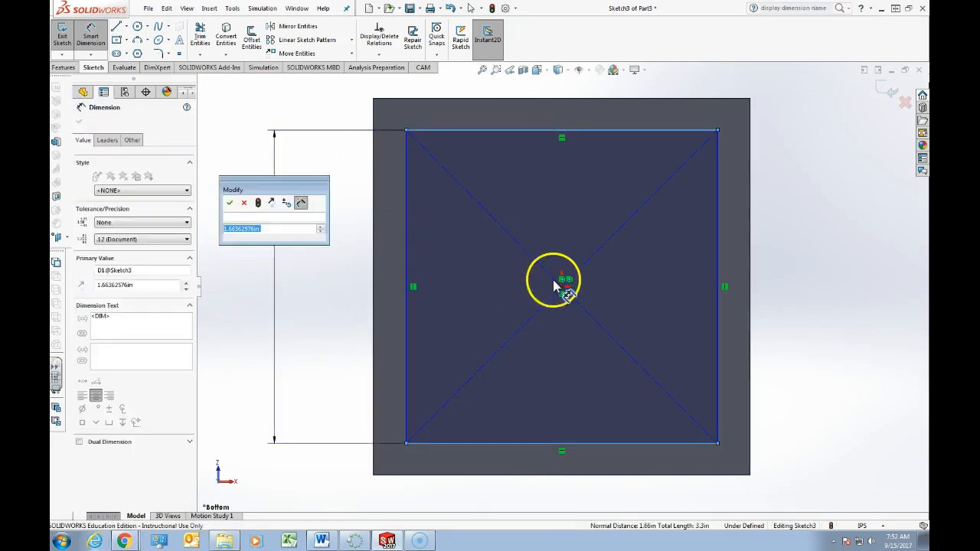
text(1.5)
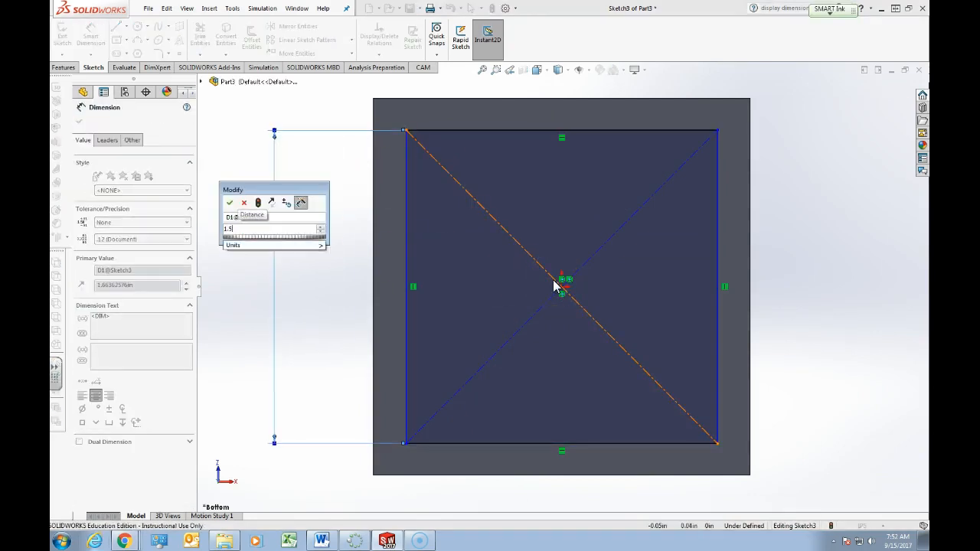
key(Return)
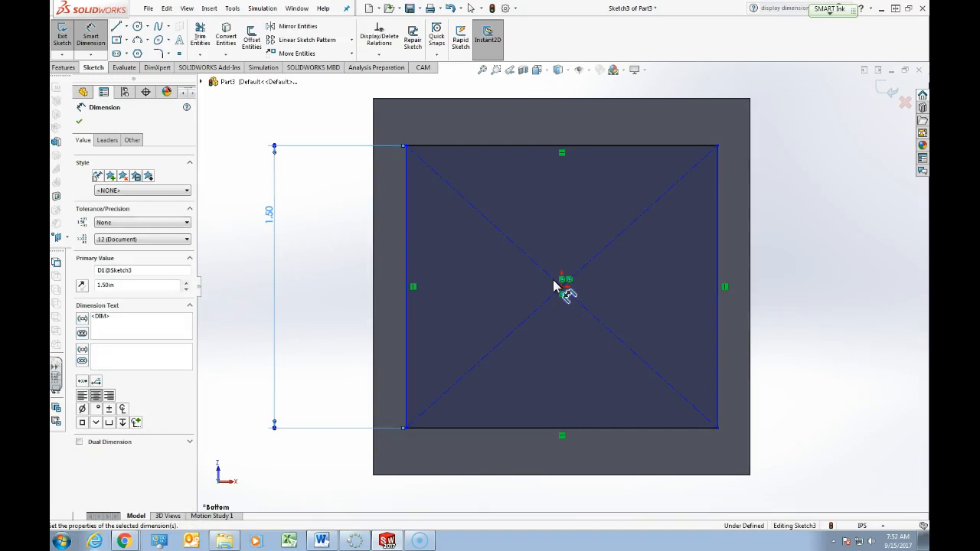
click(292, 371)
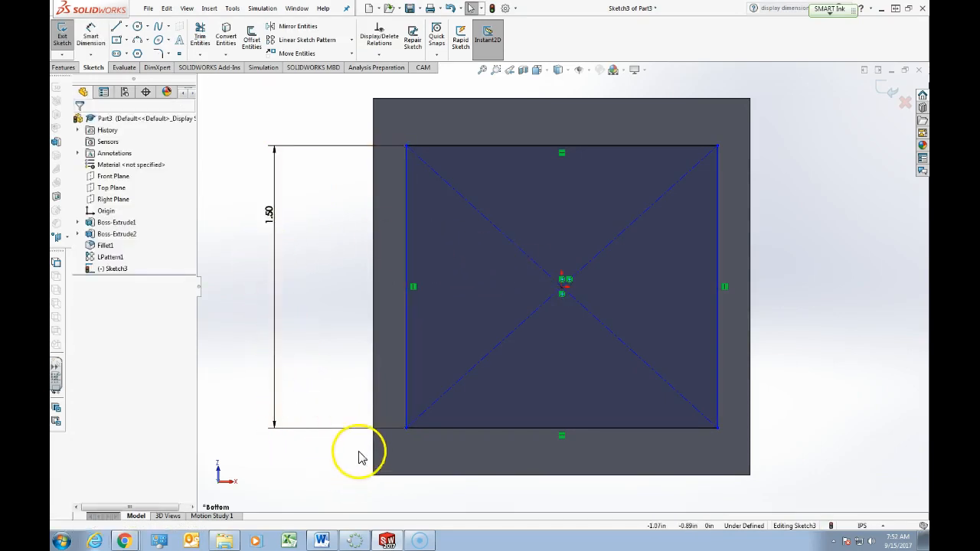
Dimension the gap between the block's left edge and the rectangle's left side as 0.25 in
click(90, 37)
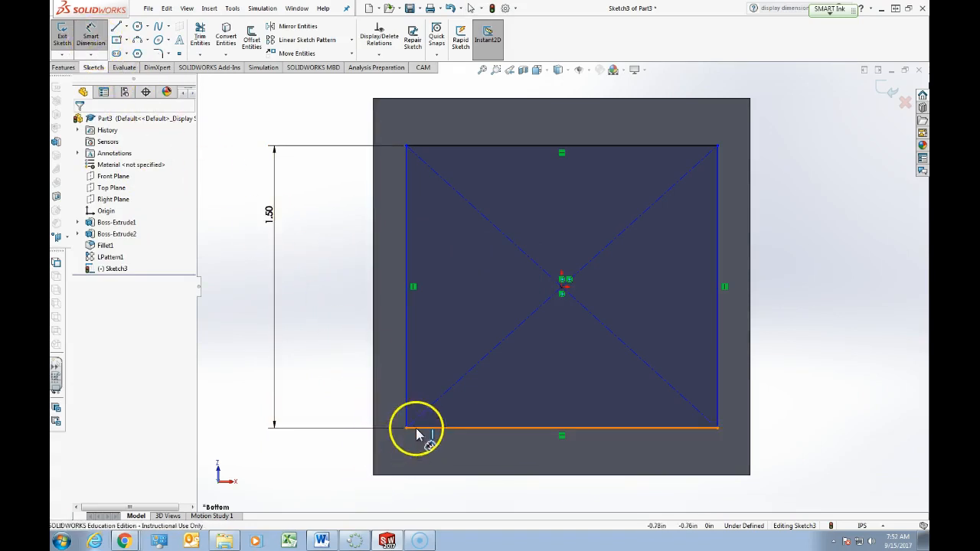
click(374, 459)
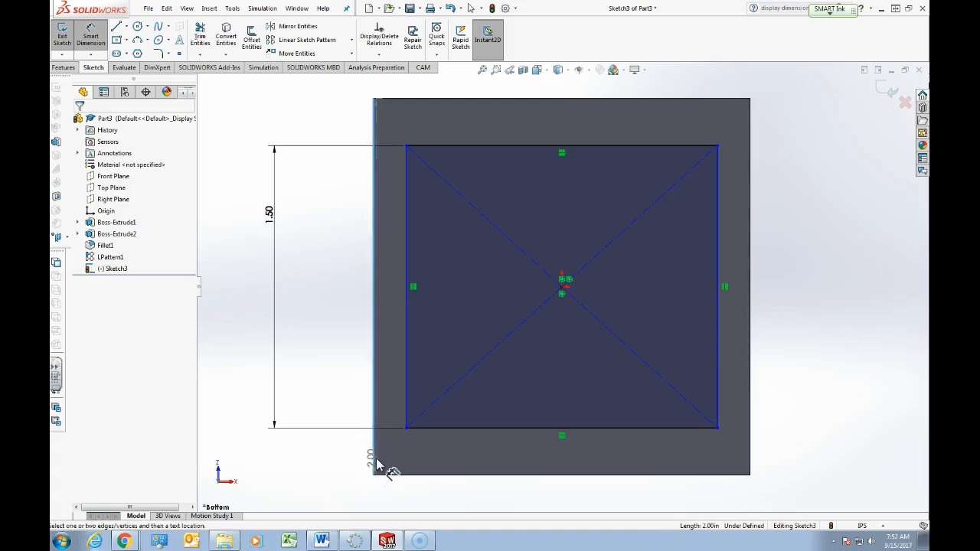
click(405, 404)
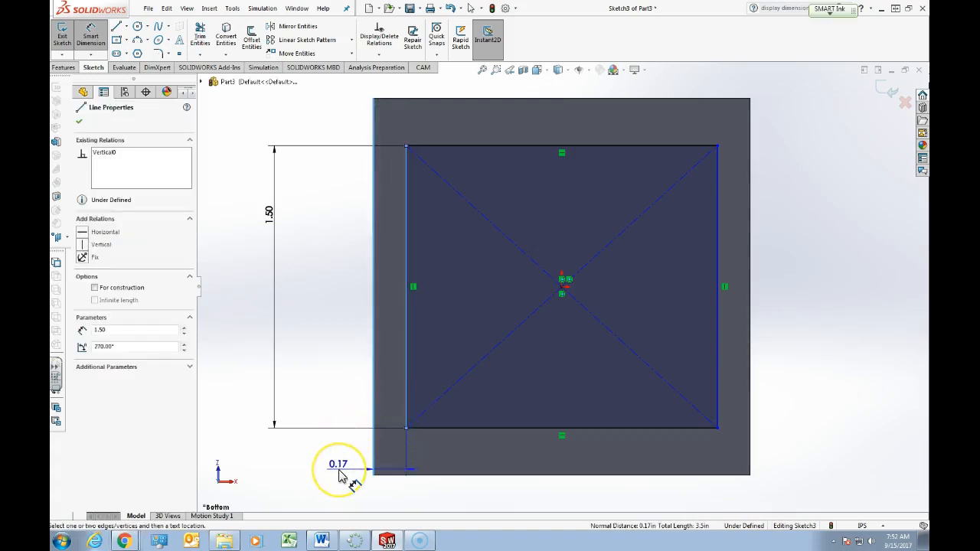
click(342, 475)
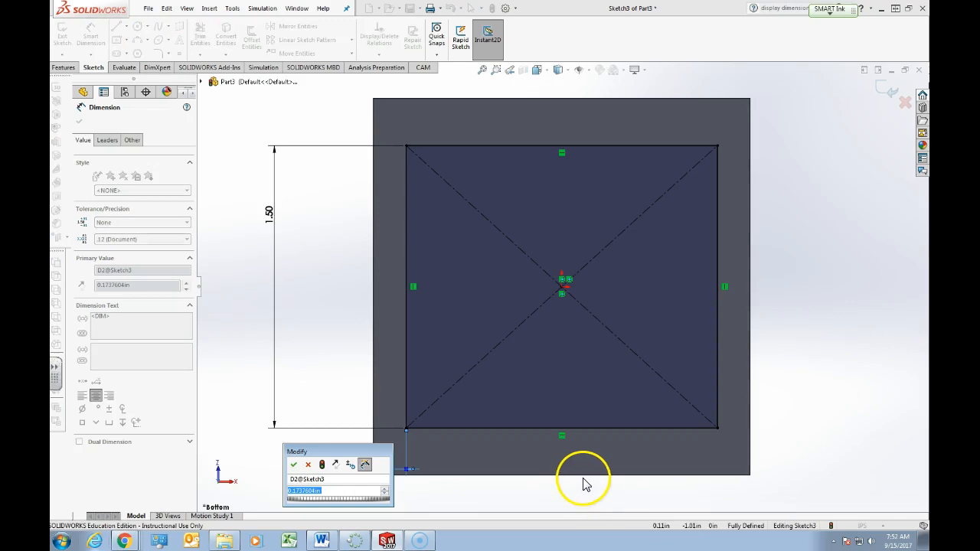
text(.25)
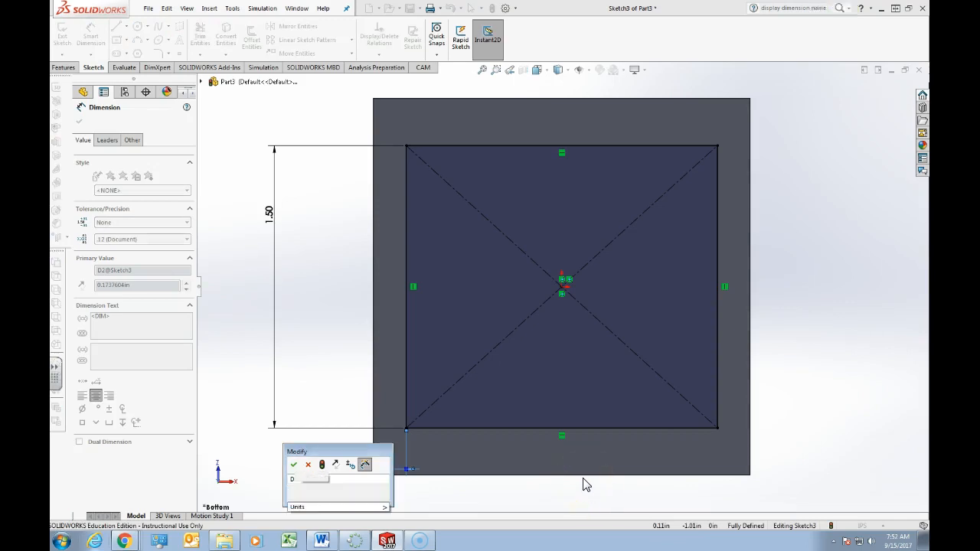
key(Return)
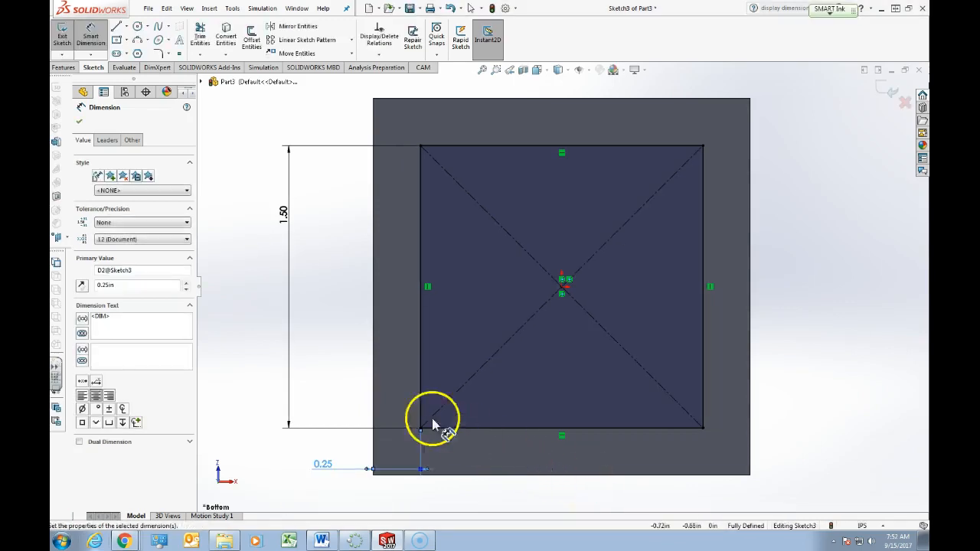
click(78, 122)
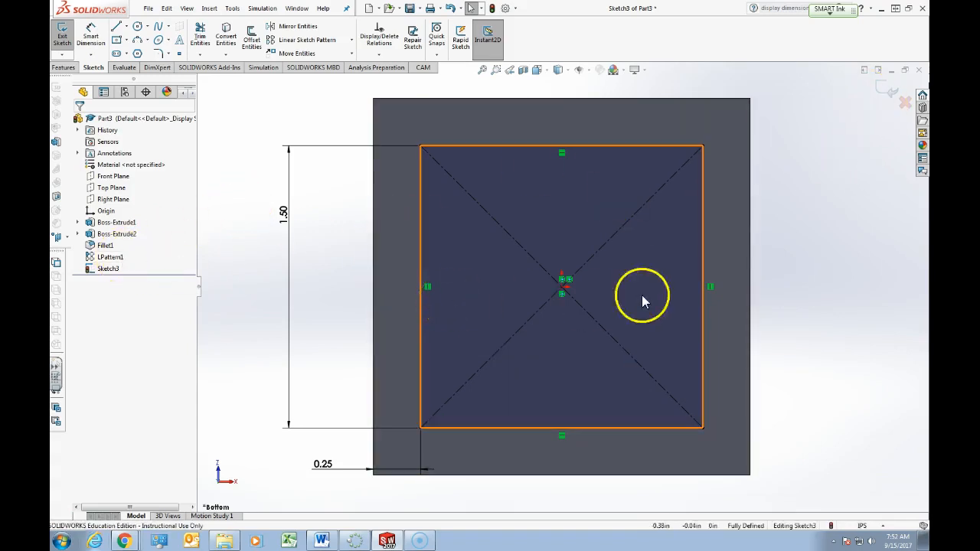
Round all four corners of the rectangle with 0.25 in sketch fillets, following the drawing
middle_drag(801, 269, 788, 287)
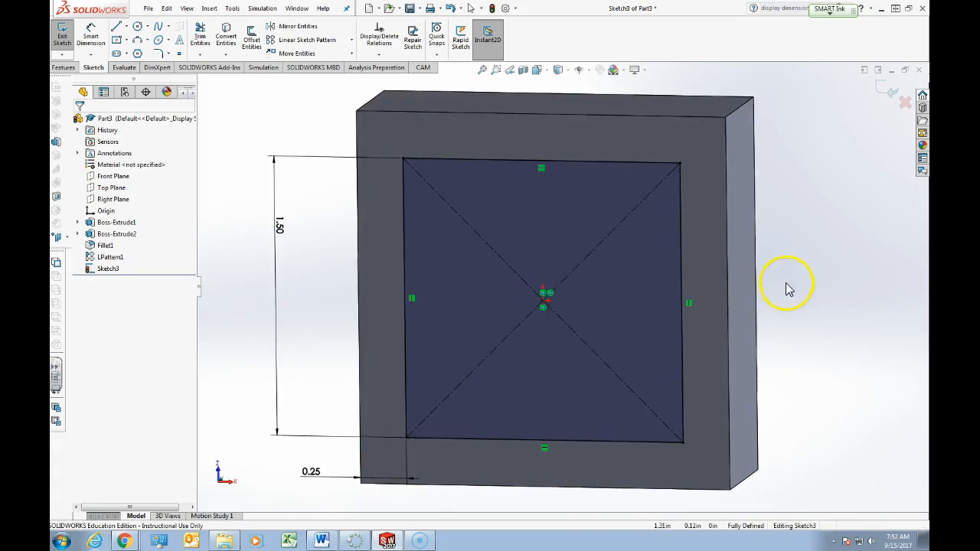
mouse_move(929, 11)
mouse_down()
mouse_move(385, 22)
mouse_move(182, 20)
mouse_move(184, 3)
mouse_up()
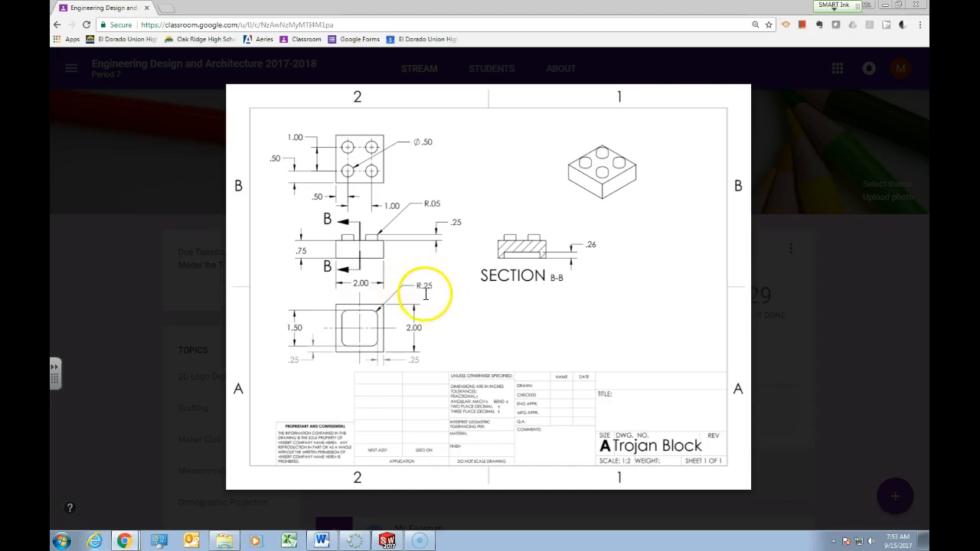
mouse_move(107, 9)
mouse_down()
mouse_move(407, 52)
mouse_move(926, 46)
mouse_up()
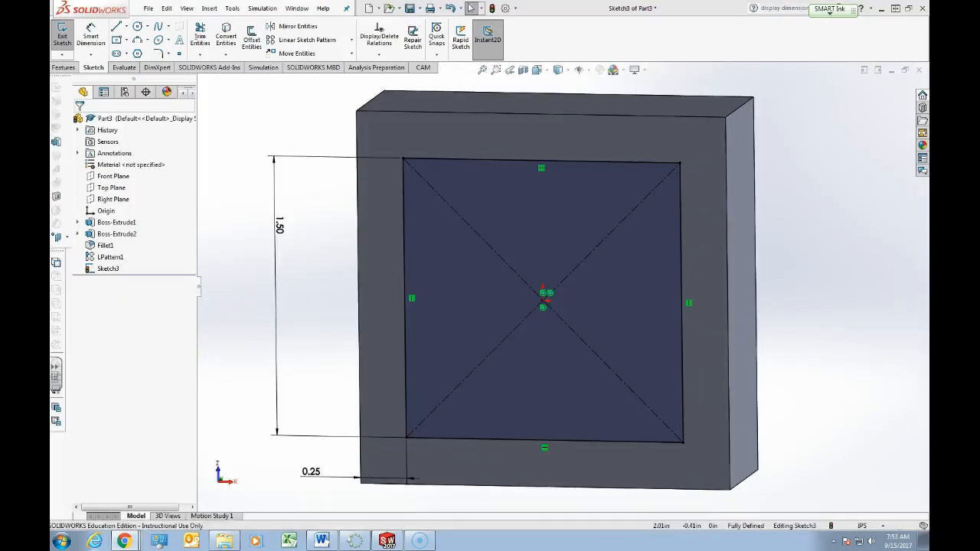
key(ctrl+8)
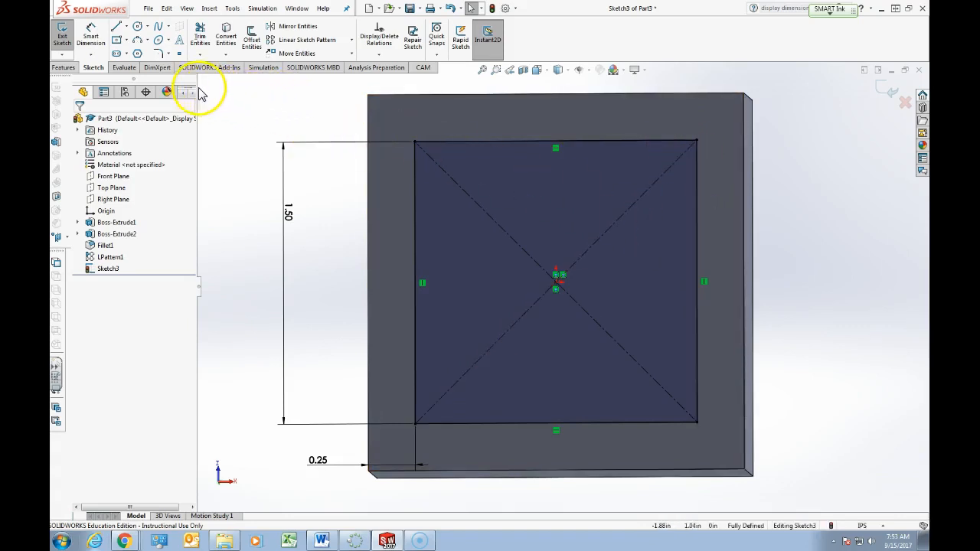
click(157, 54)
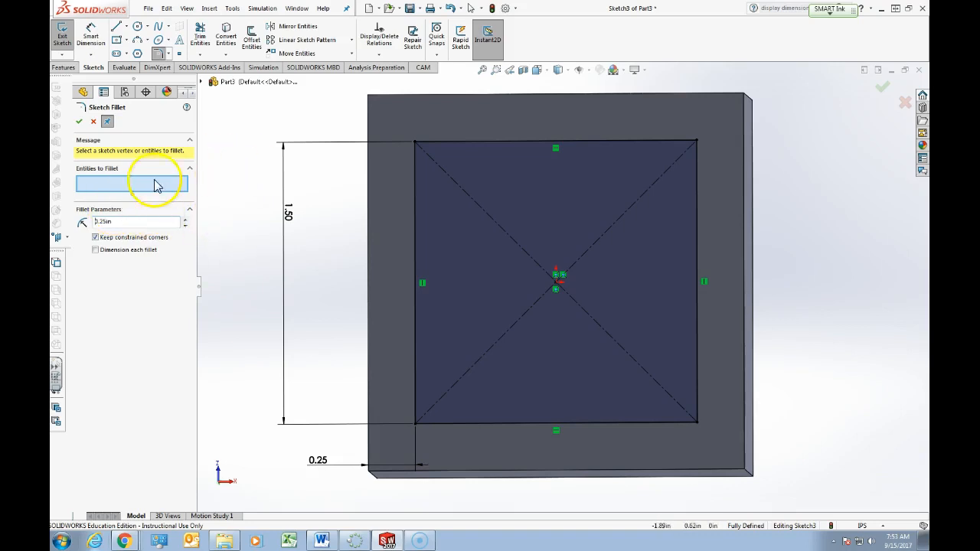
click(415, 175)
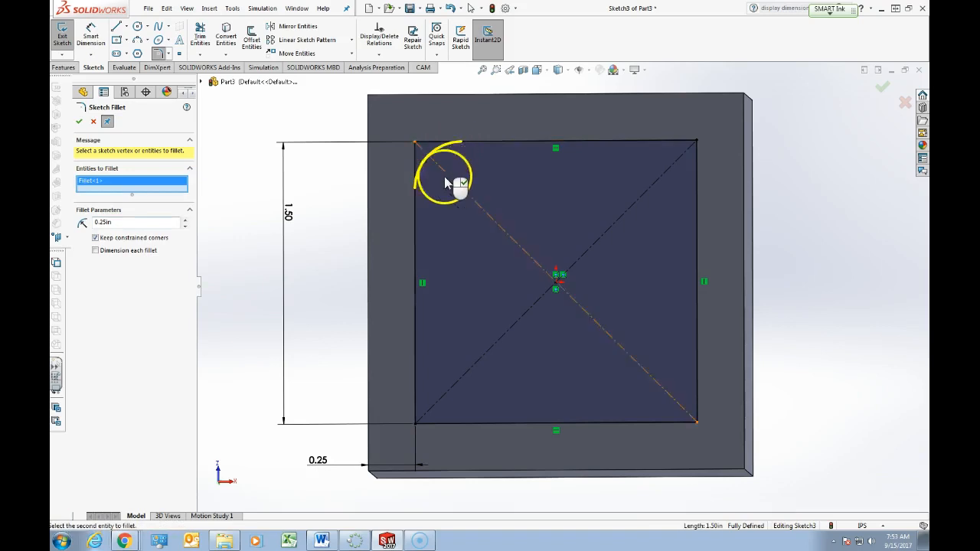
click(699, 230)
click(674, 147)
click(658, 421)
click(696, 396)
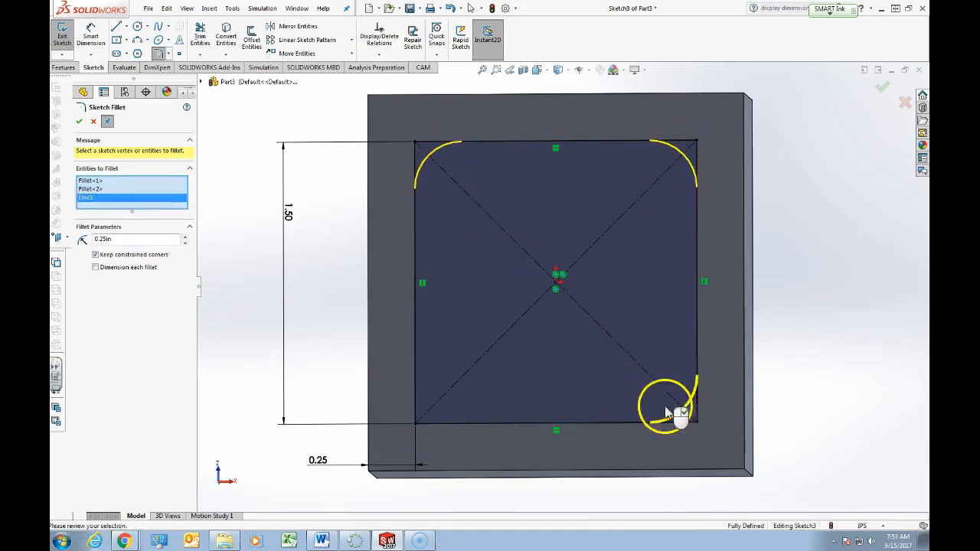
click(463, 423)
click(415, 394)
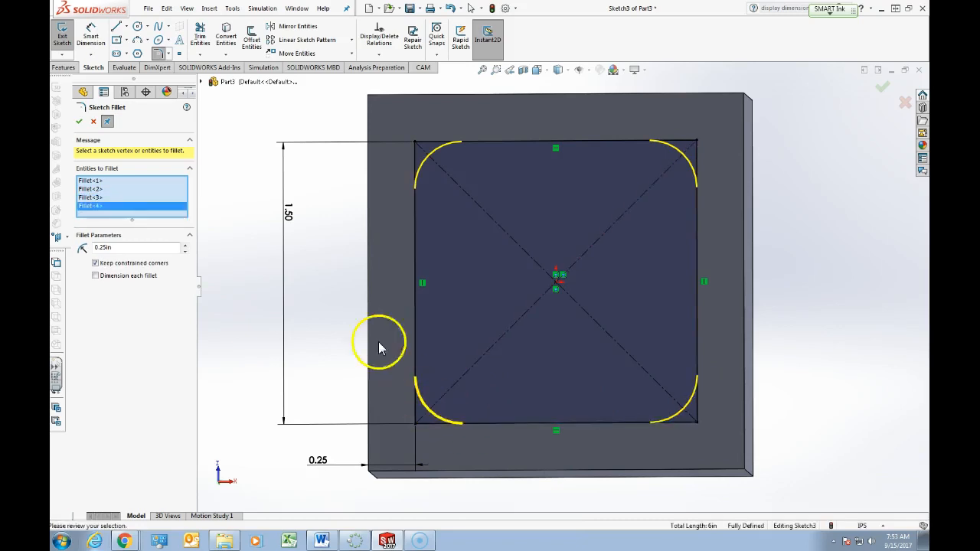
click(79, 123)
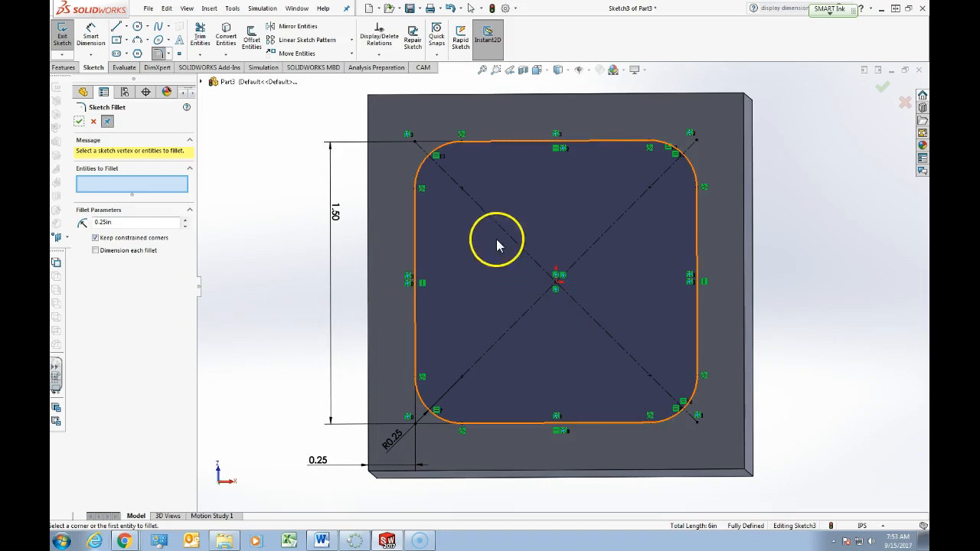
click(79, 122)
mouse_move(278, 225)
middle_down()
mouse_move(374, 224)
mouse_move(428, 208)
middle_up()
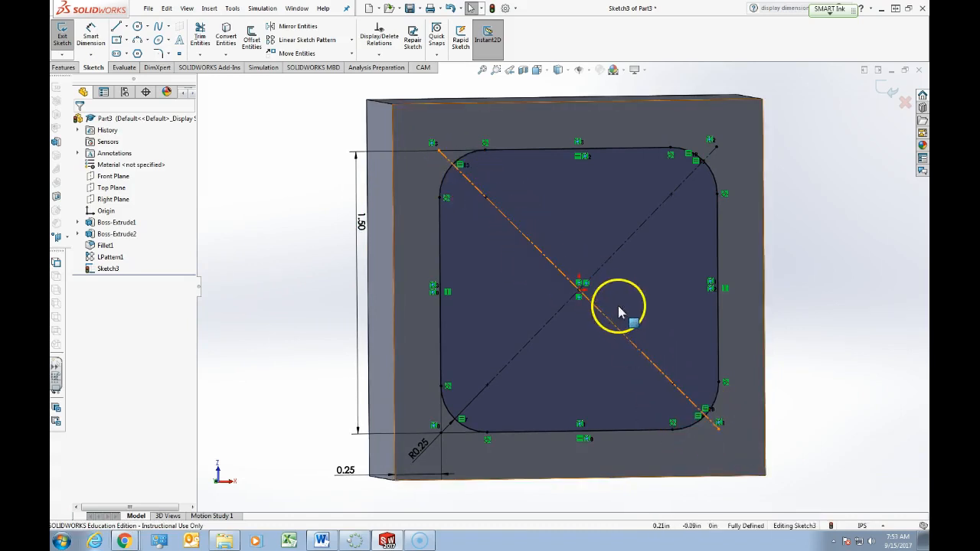
Set the height dimension of the rounded recess sketch to 1 in
double_click(361, 222)
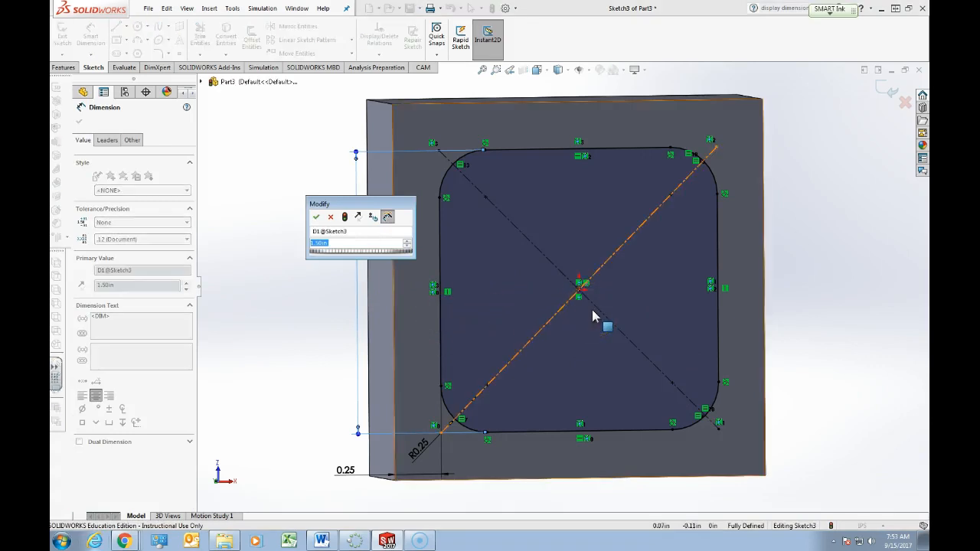
text(1)
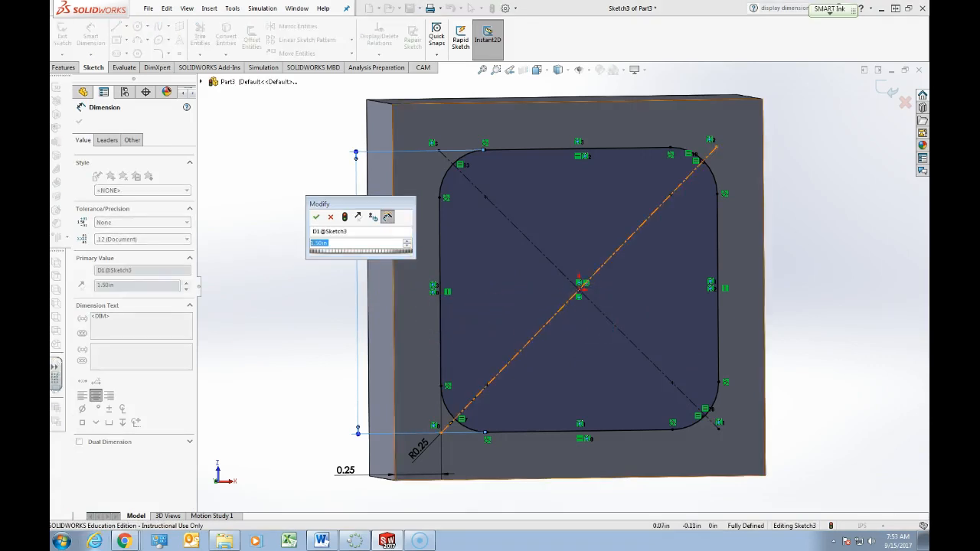
key(Return)
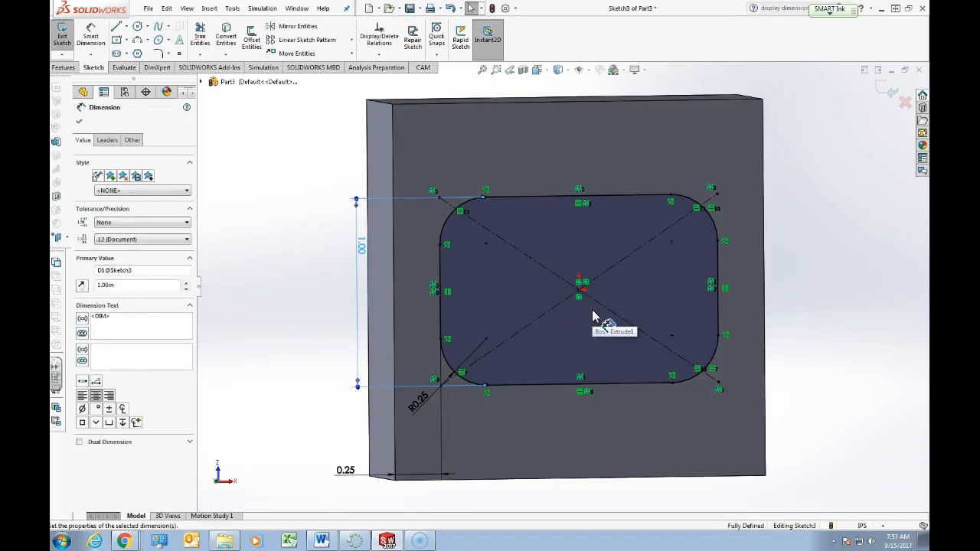
middle_drag(595, 316, 557, 292)
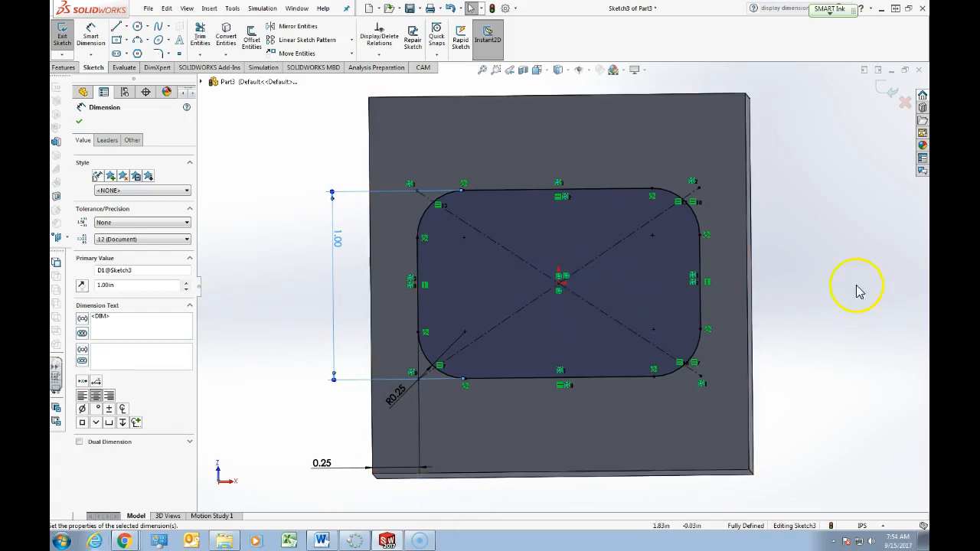
Check the recess size in the Trojan Block drawing and set the sketch's height dimension to 1.5 in
drag(928, 15, 237, 7)
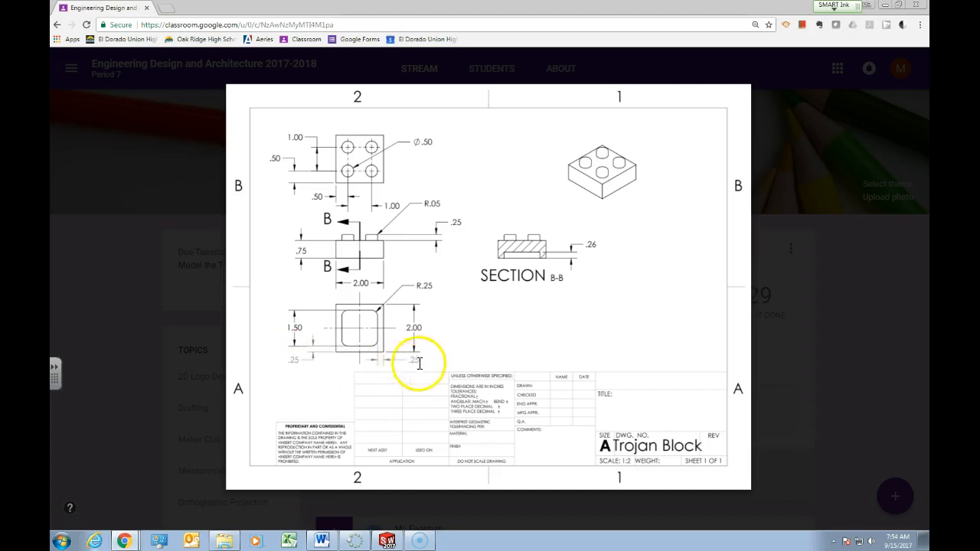
mouse_move(122, 11)
mouse_down()
mouse_move(385, 40)
mouse_move(926, 39)
mouse_up()
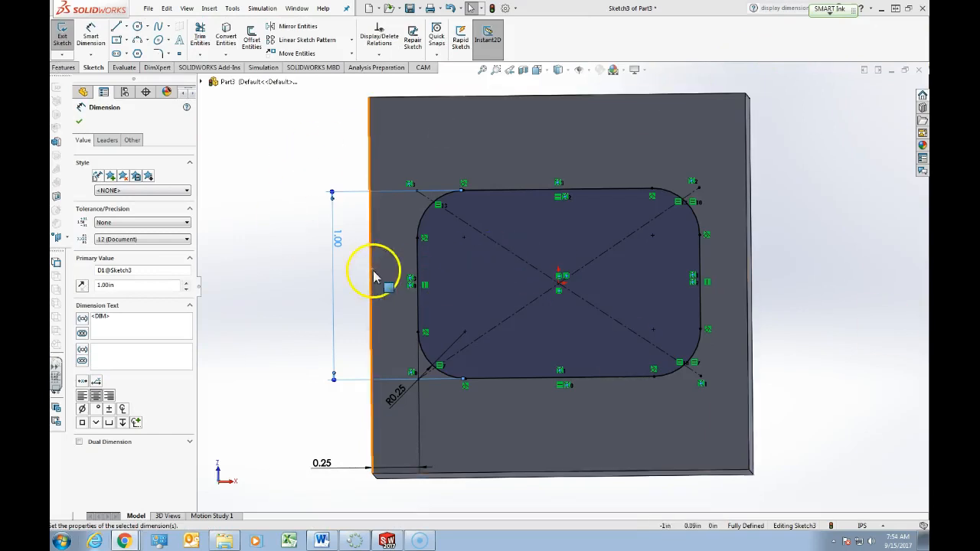
double_click(342, 245)
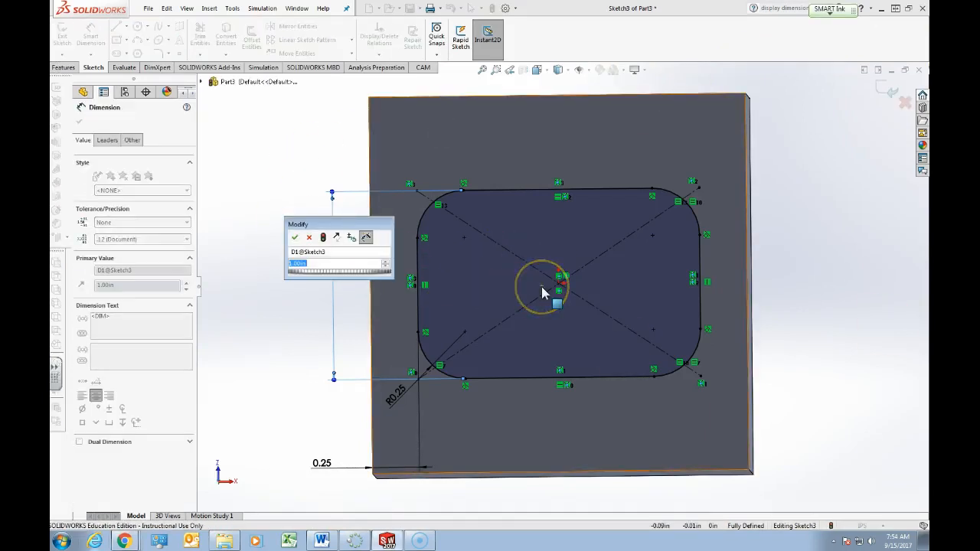
text(1.5)
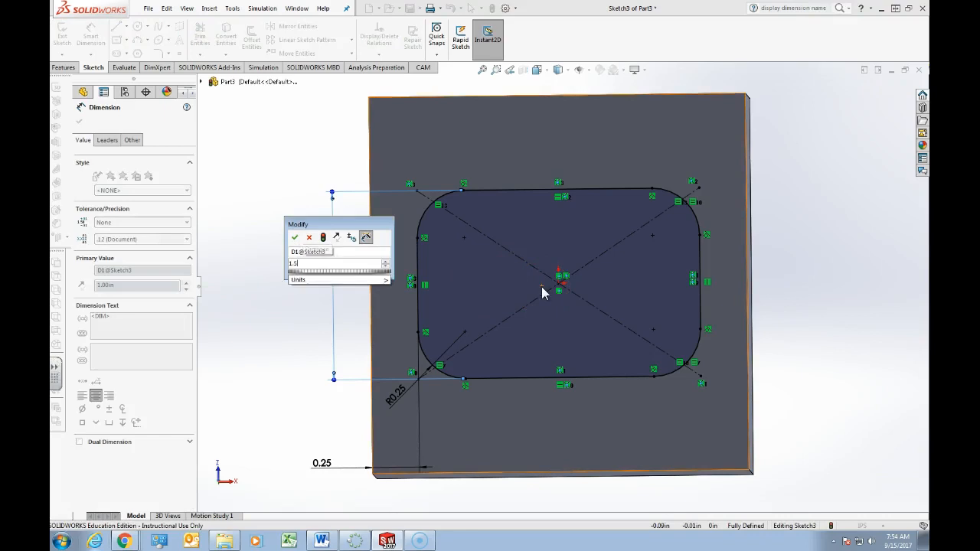
key(Return)
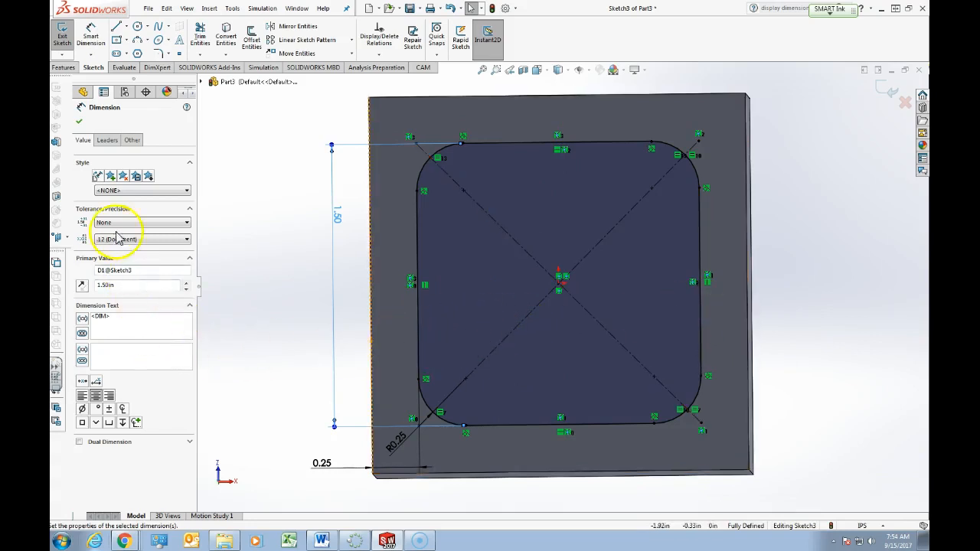
Accept the dimension and exit the recess sketch on the block's bottom face
click(79, 122)
click(886, 98)
middle_drag(334, 298, 314, 238)
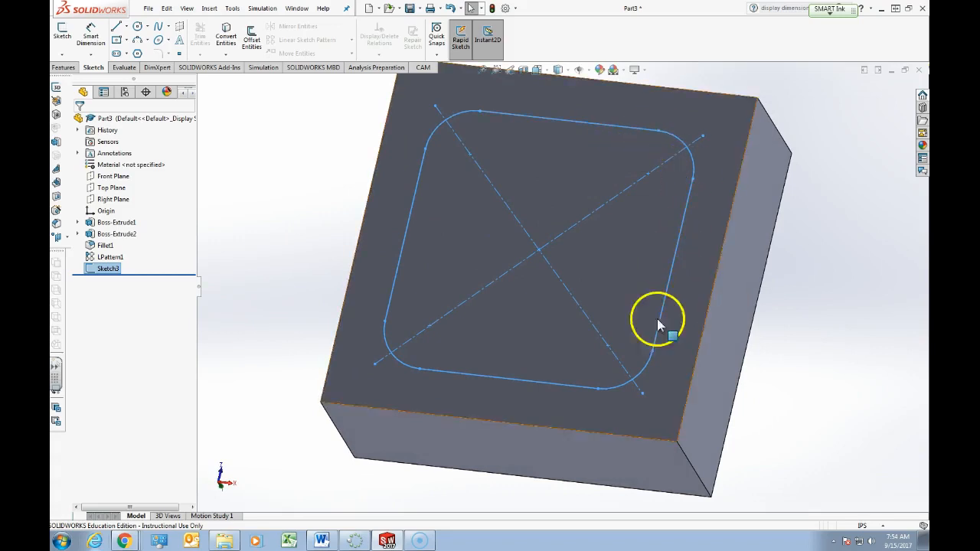
click(273, 284)
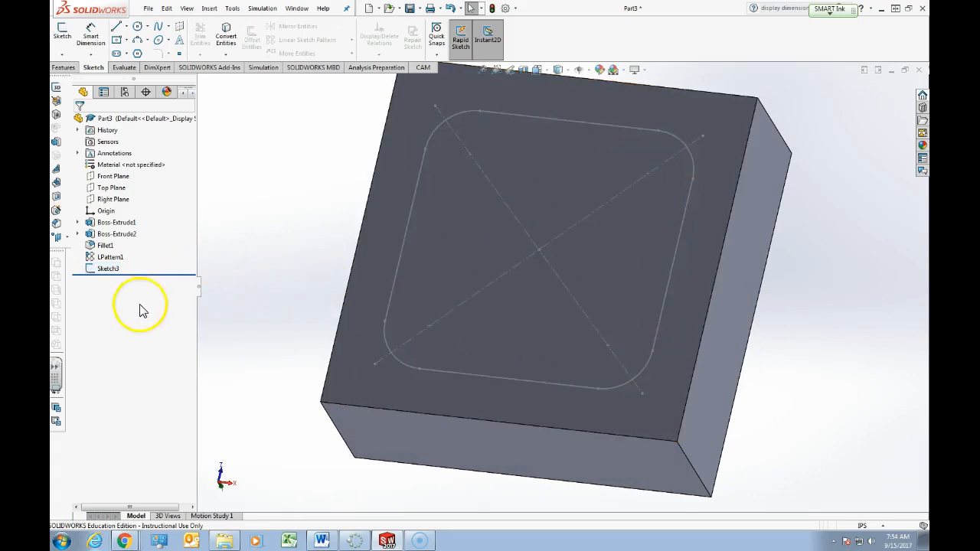
mouse_move(273, 219)
middle_down()
mouse_move(300, 222)
mouse_move(301, 258)
middle_up()
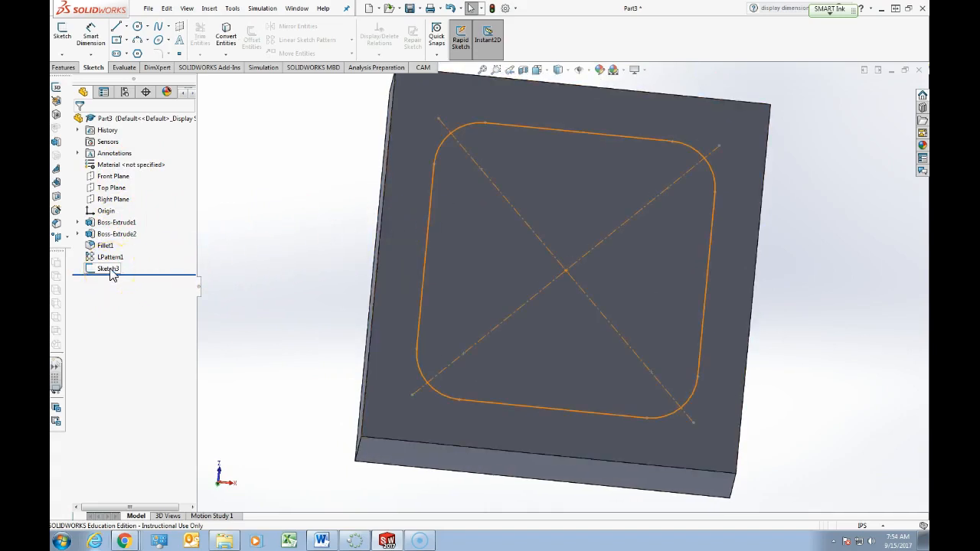
Cut the rounded square sketch into the block's bottom face with a blind Extruded Cut 0.26 in deep
click(64, 68)
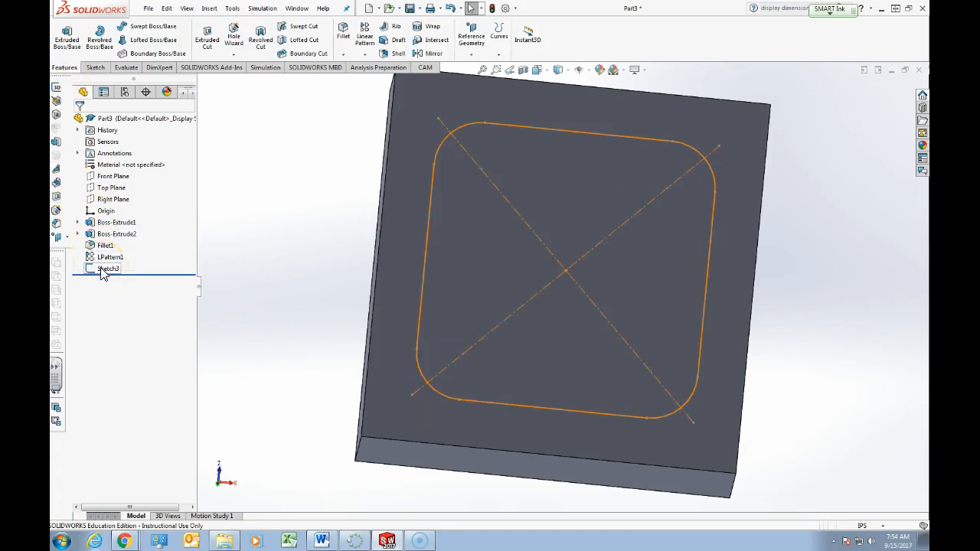
click(200, 52)
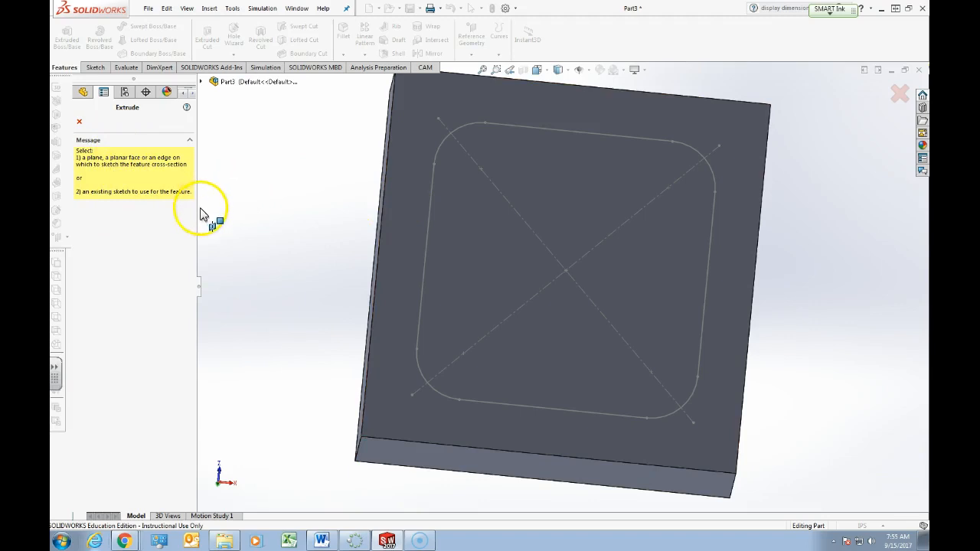
click(200, 81)
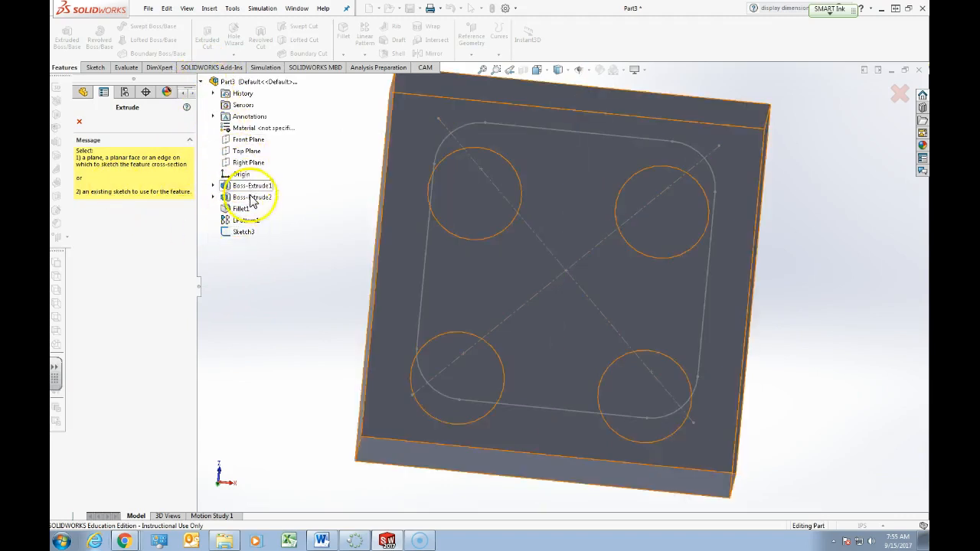
click(246, 233)
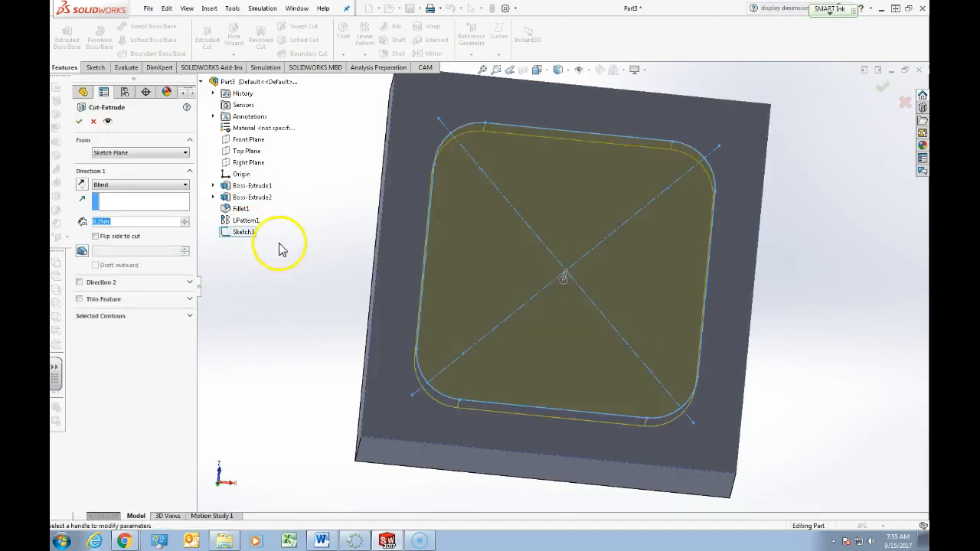
middle_drag(342, 274, 332, 225)
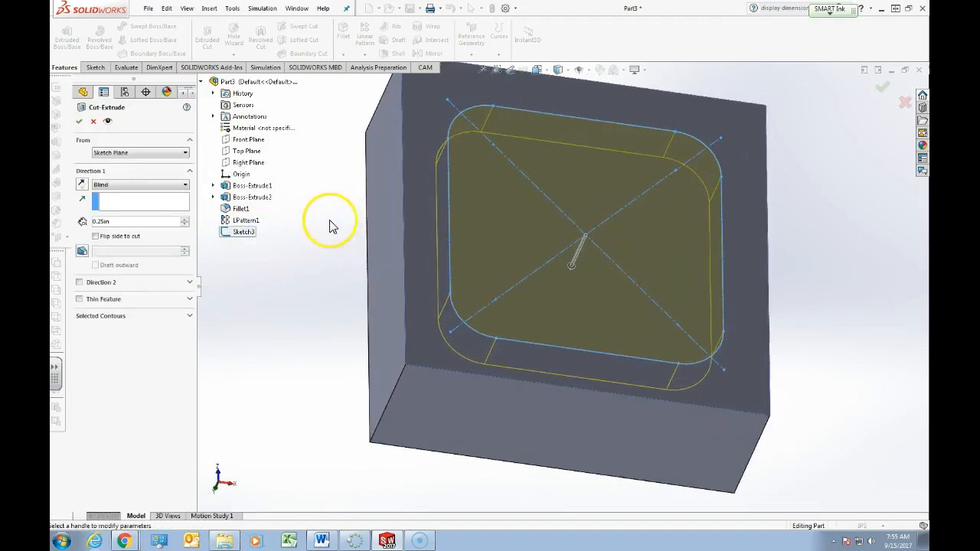
double_click(133, 222)
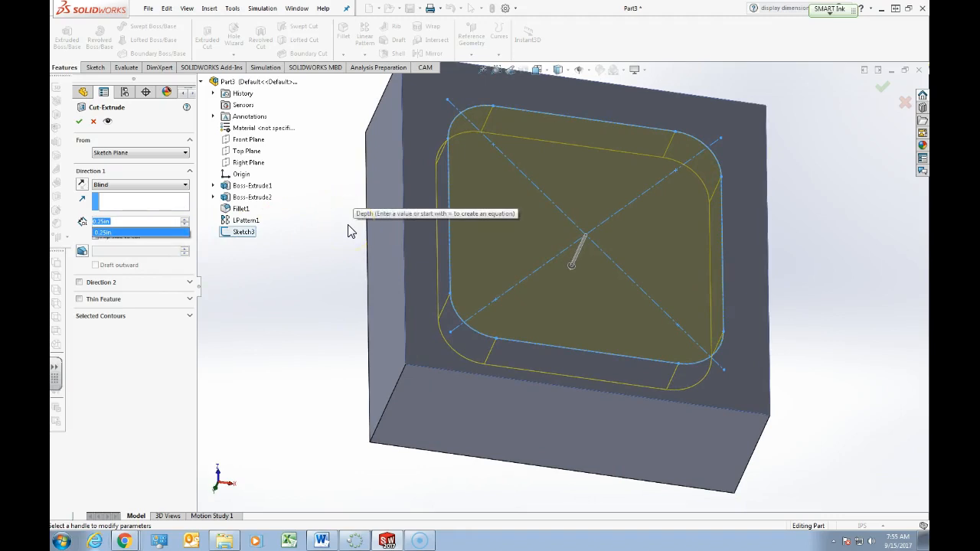
text(.260)
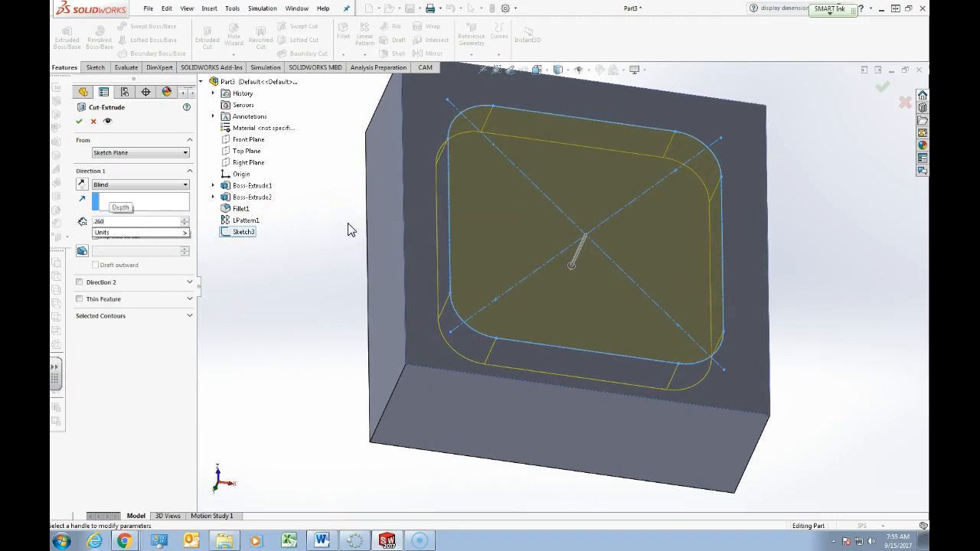
click(120, 154)
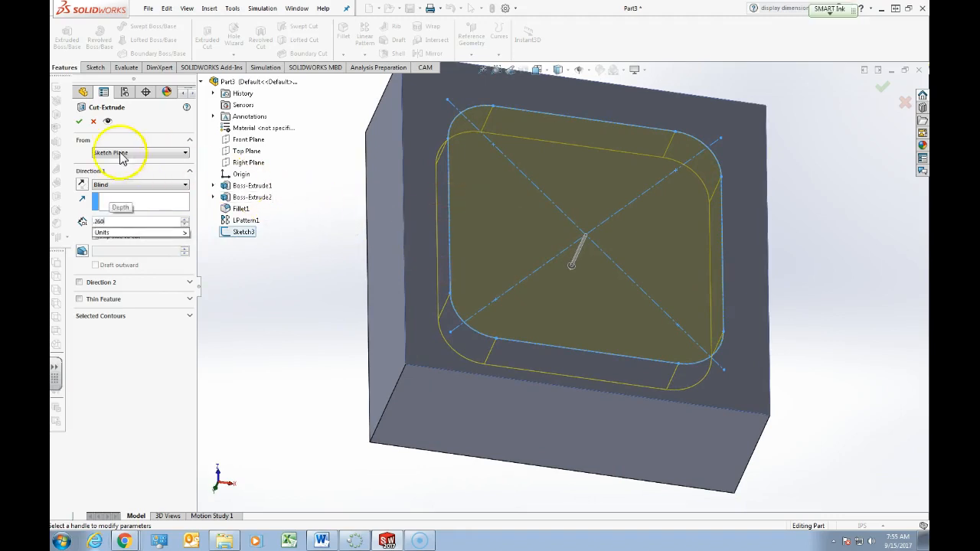
click(79, 121)
middle_drag(357, 175, 179, 334)
middle_drag(387, 334, 313, 266)
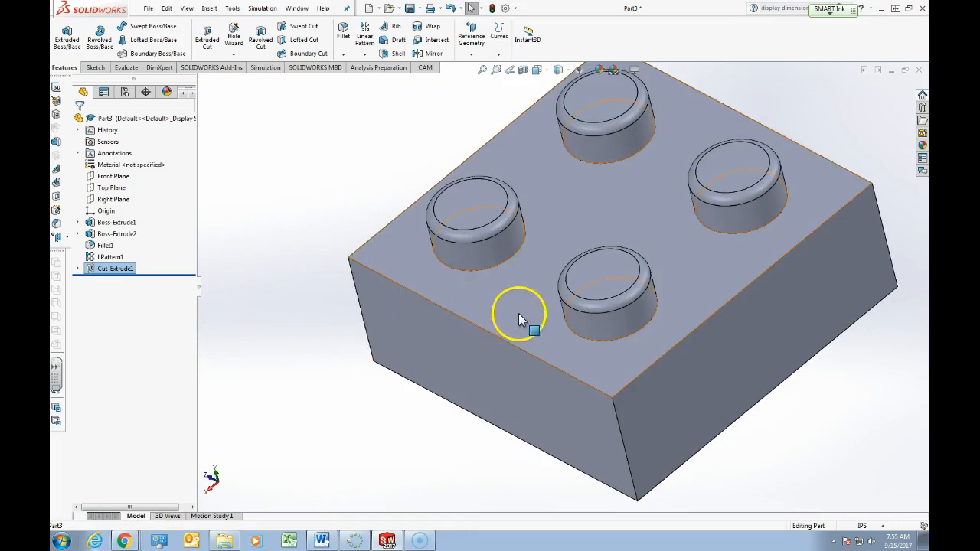
scroll(570, 305, up, 2)
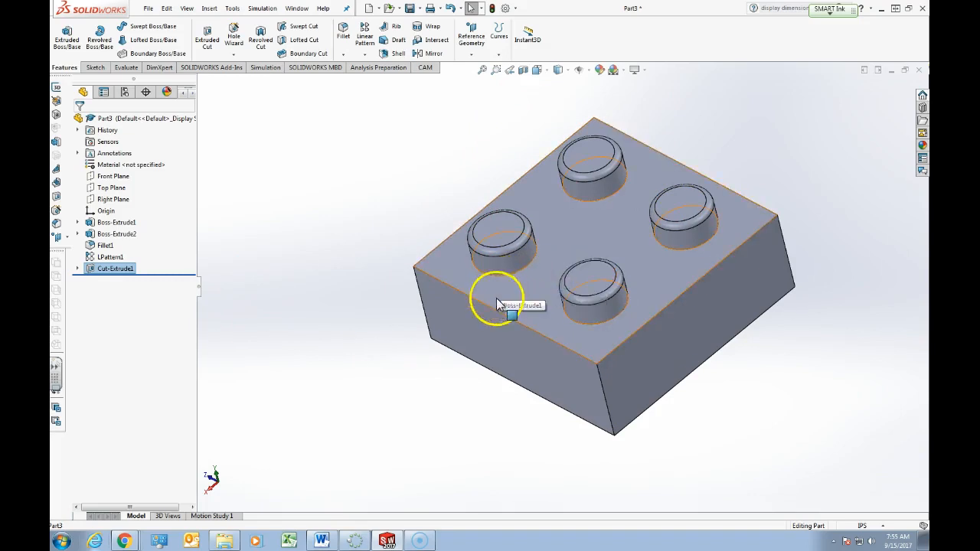
middle_drag(520, 321, 184, 145)
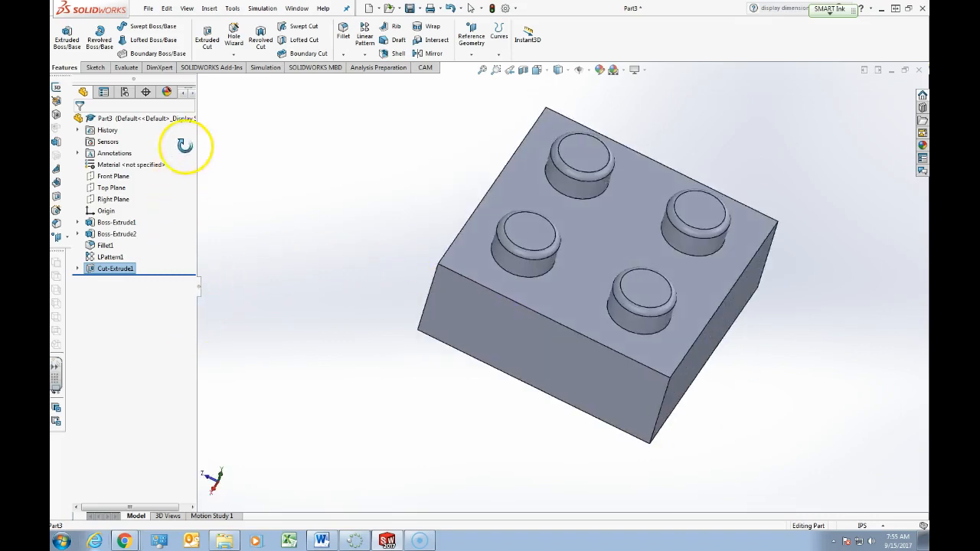
Save the part in the Solidworks Curriculum folder, naming it with the author's title and surname followed by "Block Demonstration"
click(147, 8)
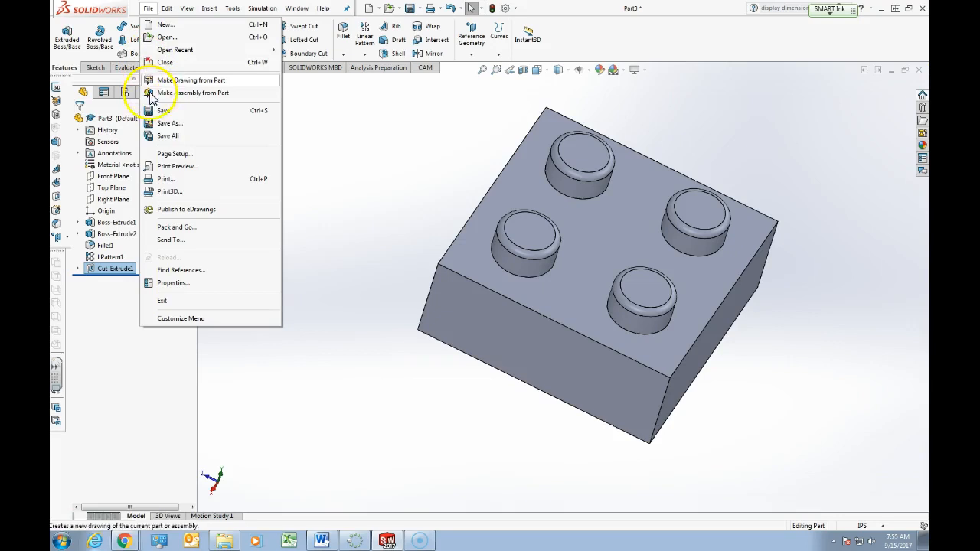
click(167, 123)
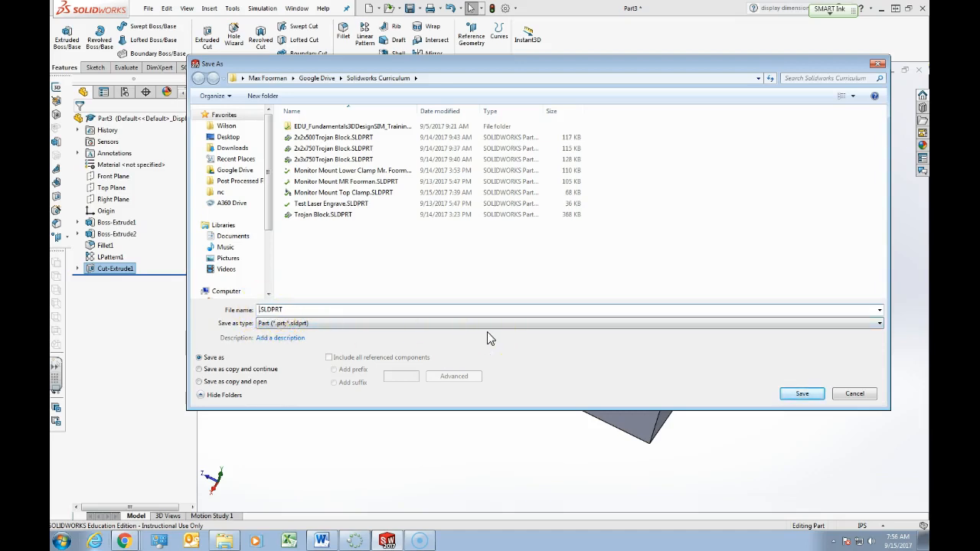
text(Foorman Block)
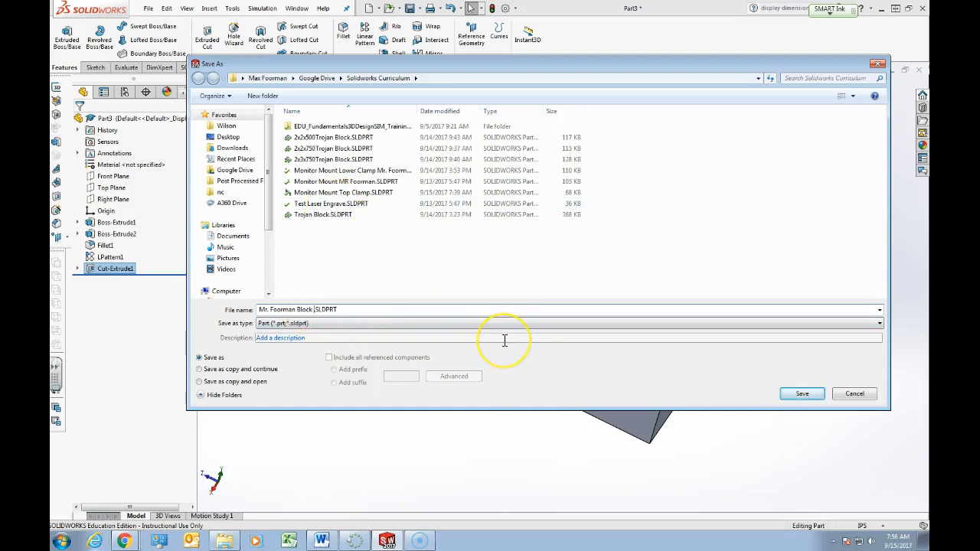
text(Demonstra)
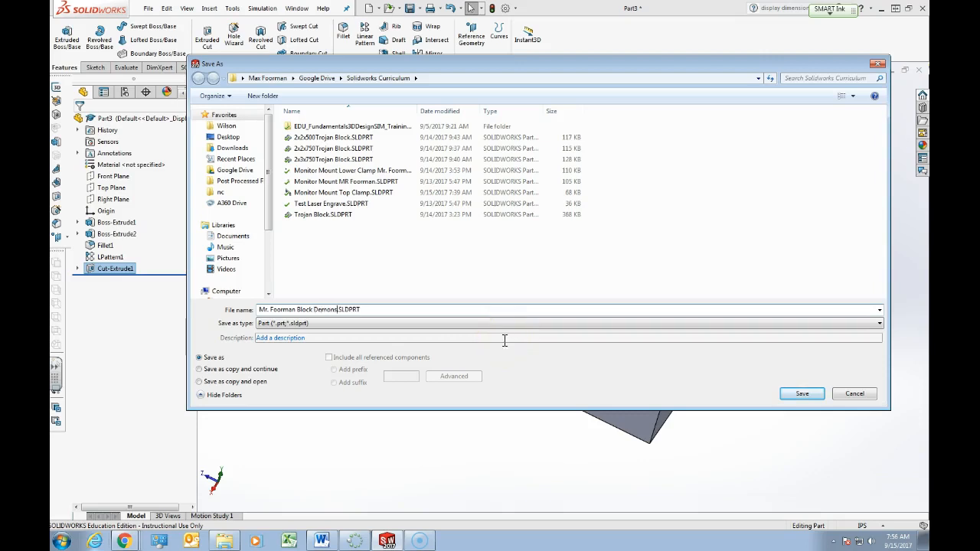
text(tion)
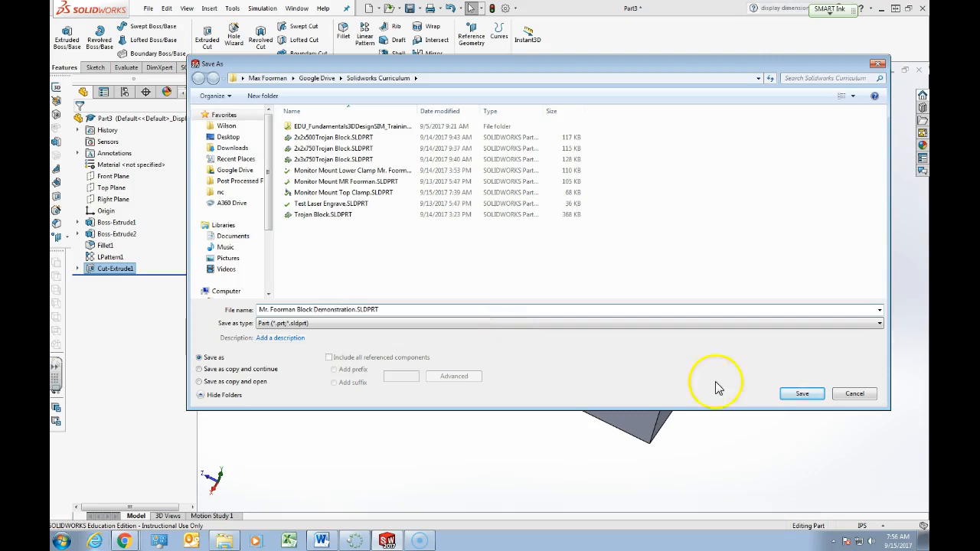
click(801, 395)
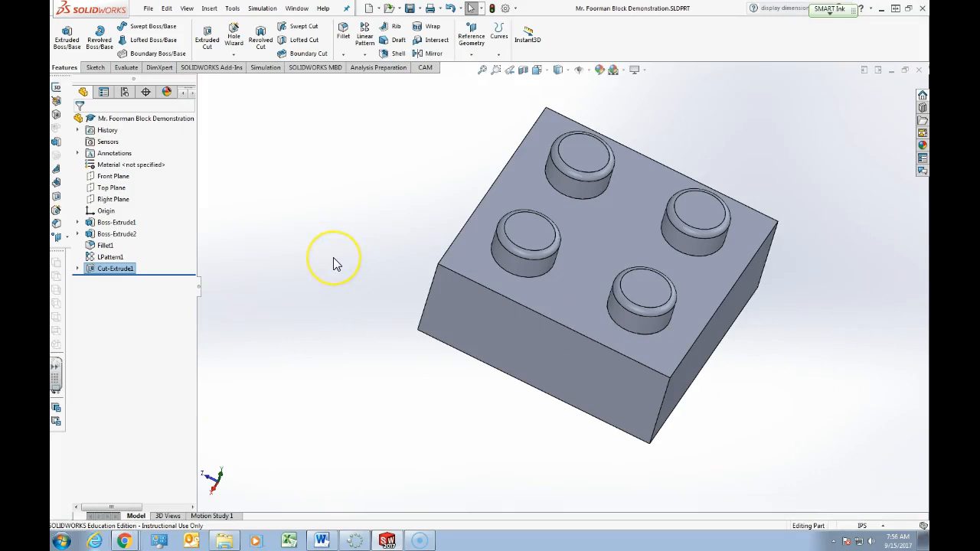